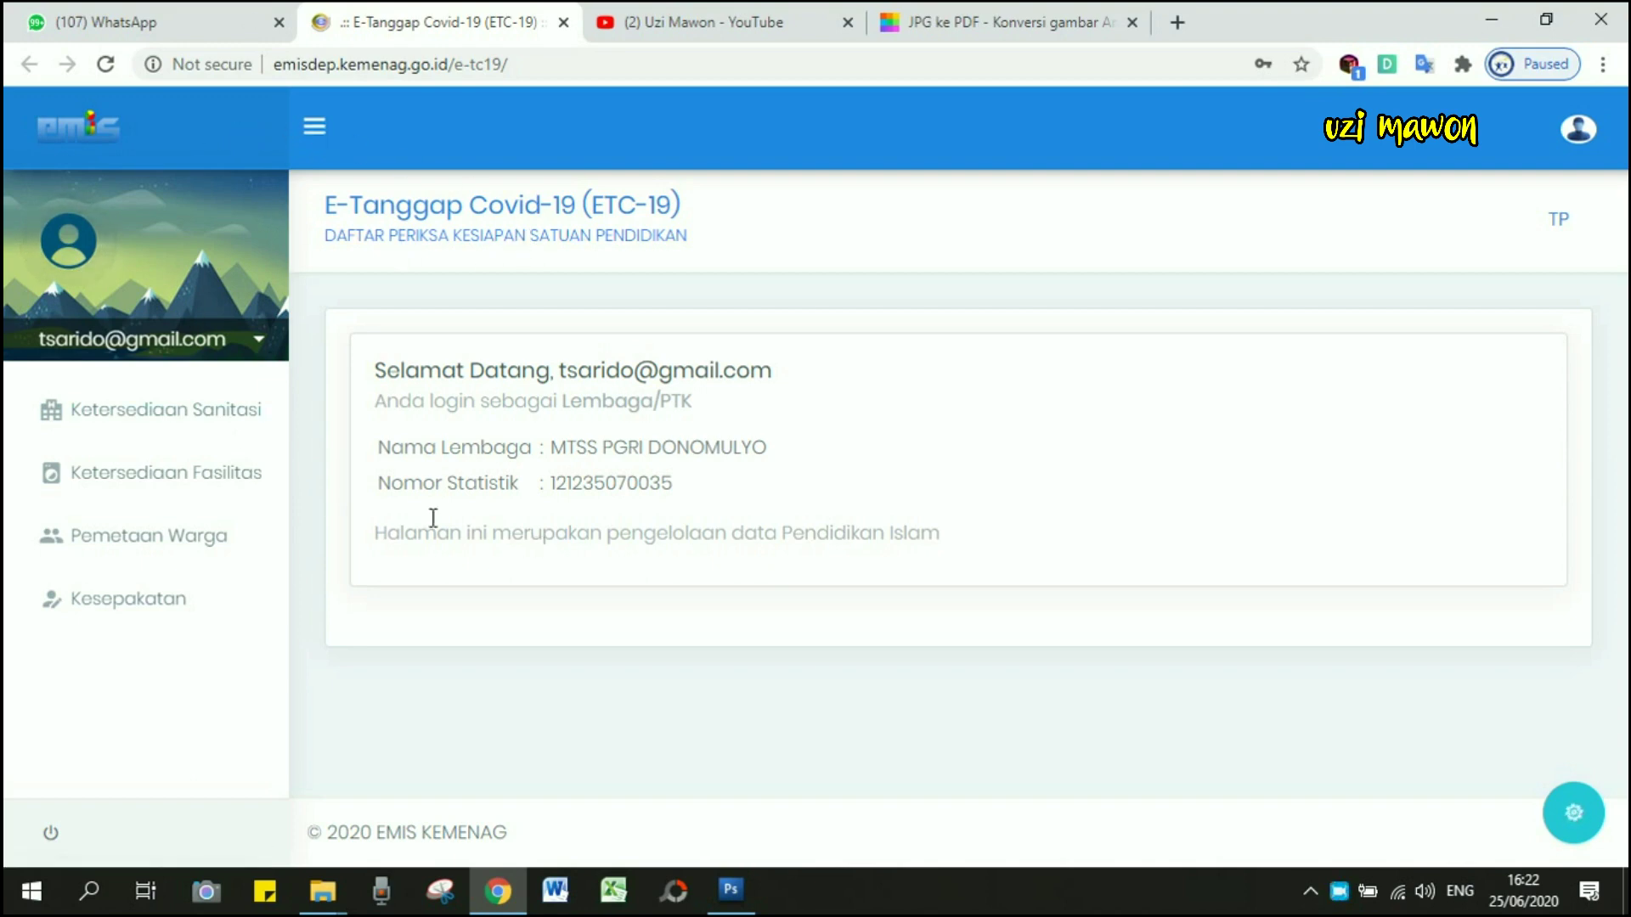
# Step: Open the Ketersediaan Sanitasi section and review its toilet, hand-washing and disinfectant entries
pyautogui.click(108, 415)
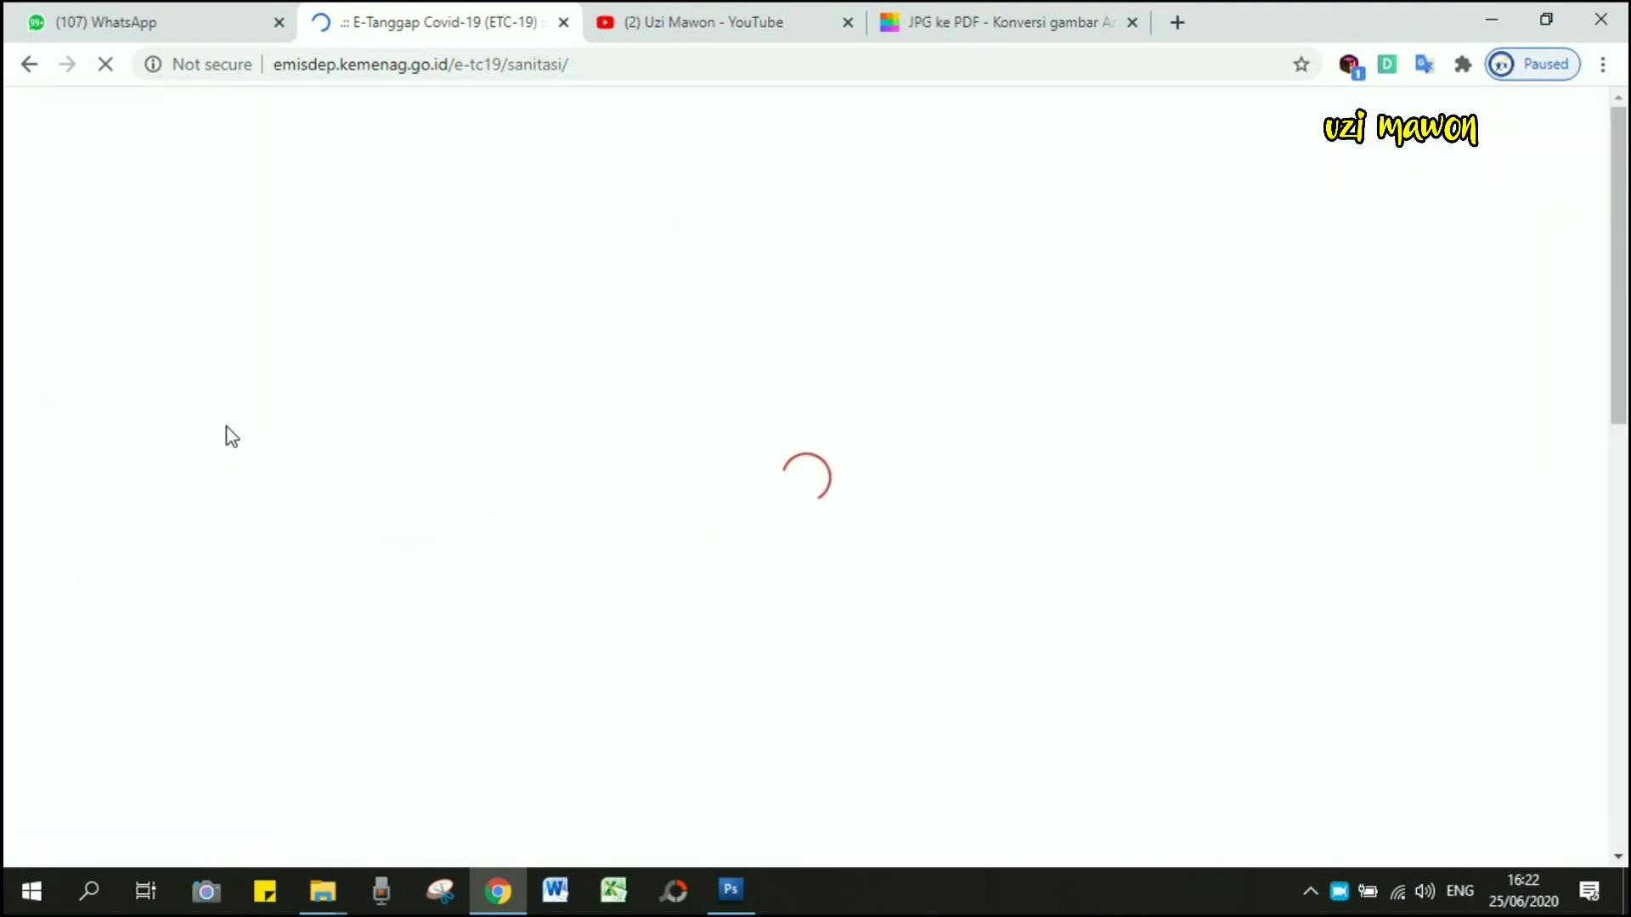
pyautogui.scroll(-3, 615, 603)
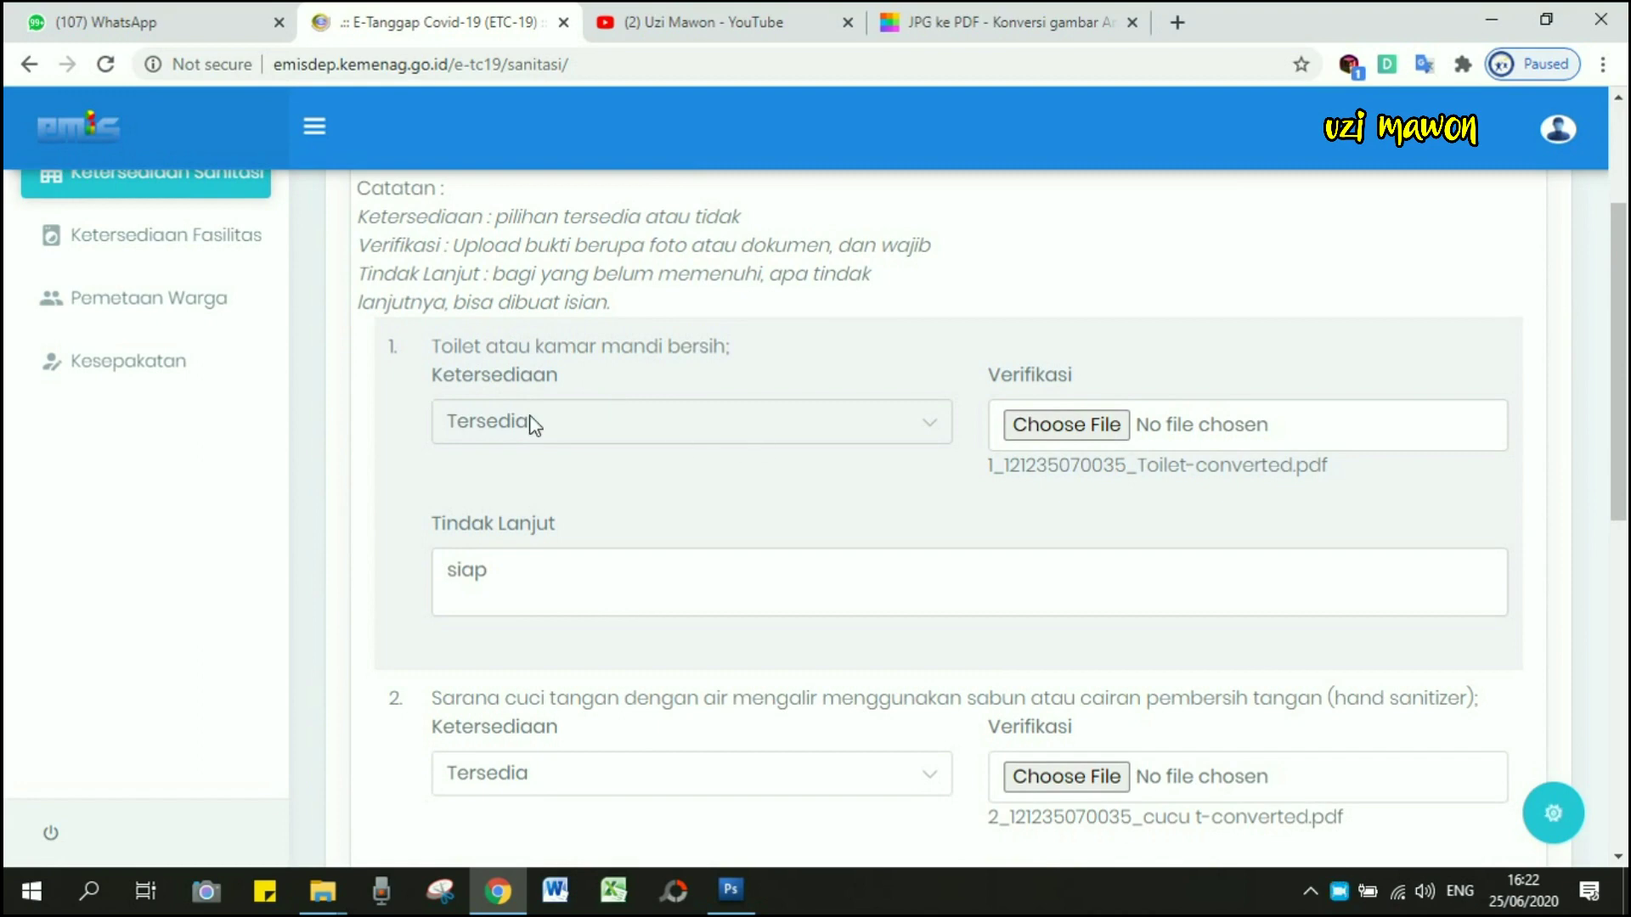
pyautogui.scroll(-3, 553, 484)
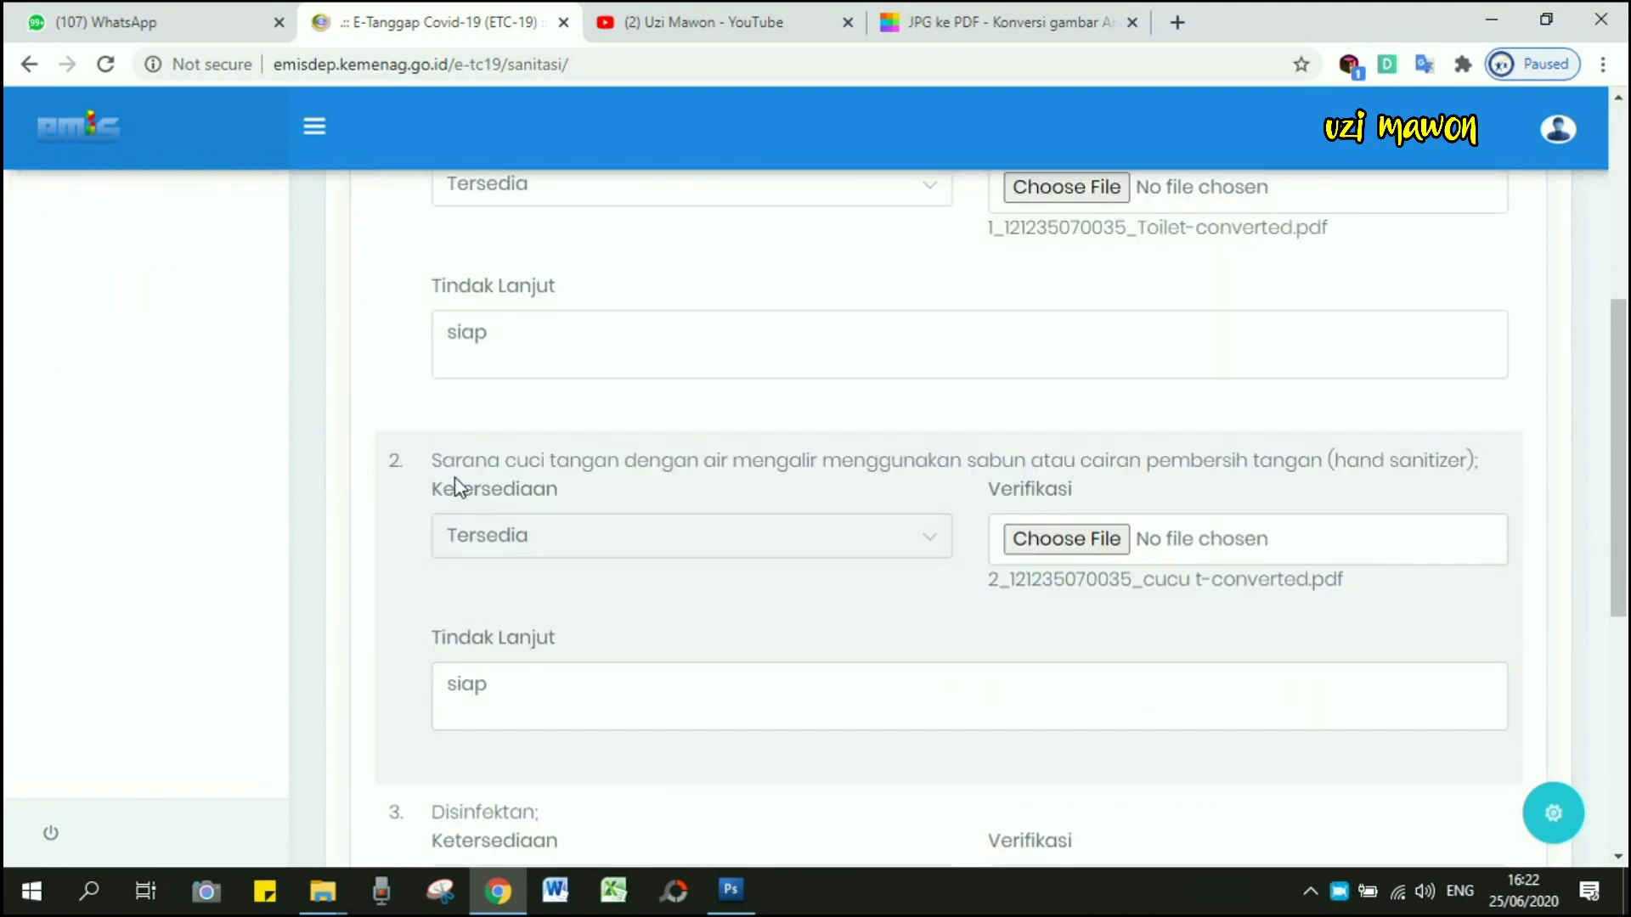
pyautogui.scroll(-3, 592, 546)
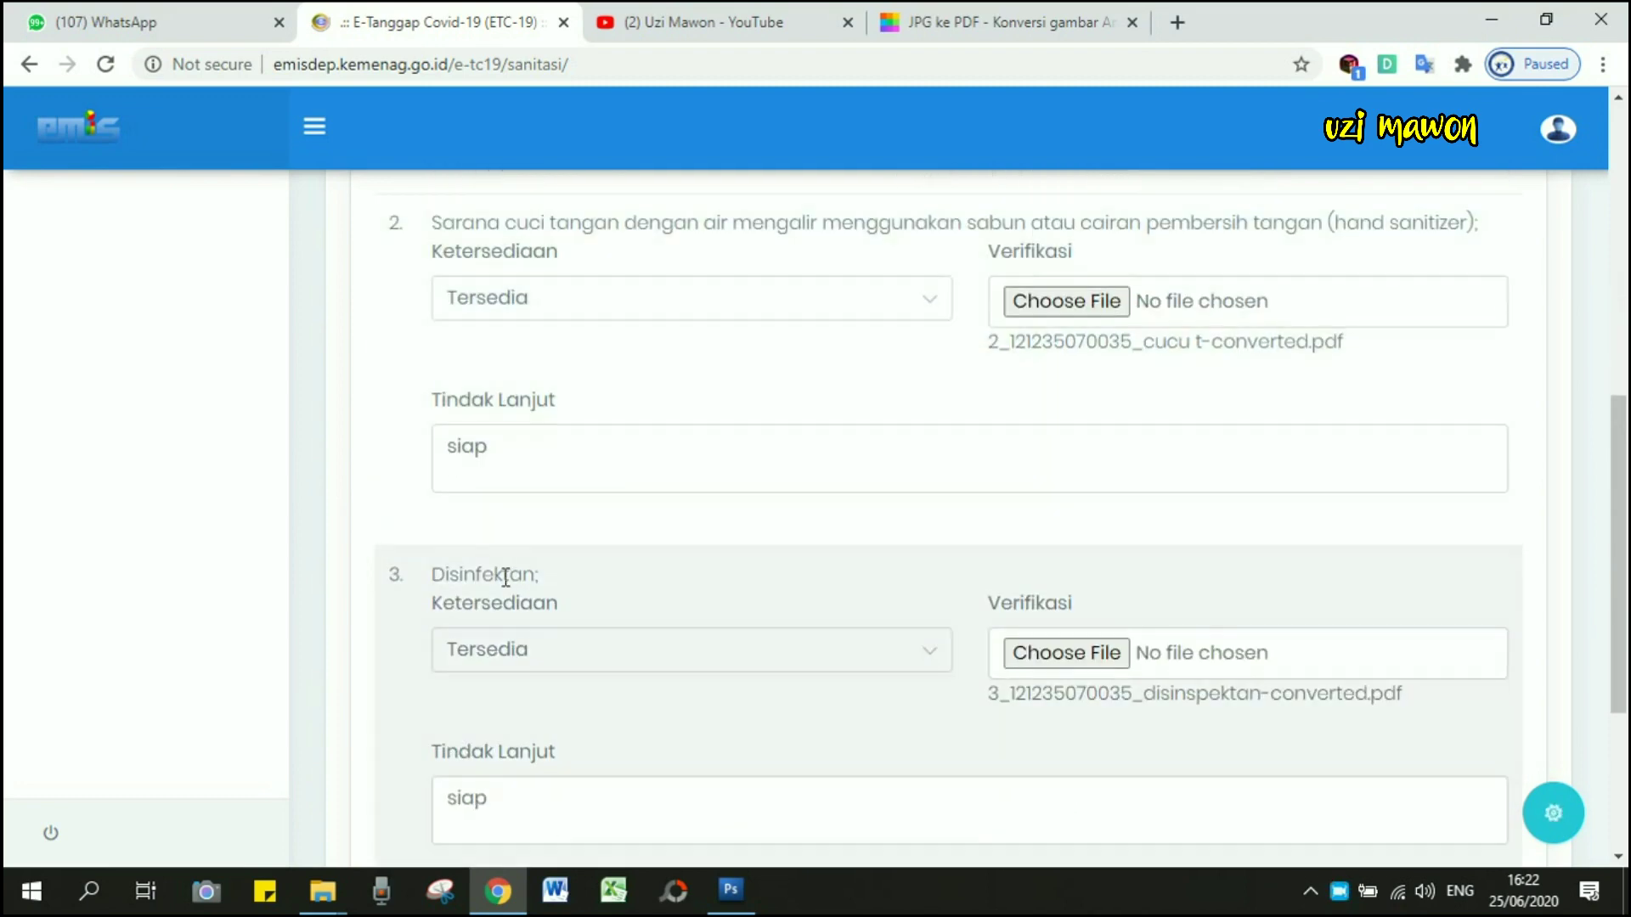
pyautogui.scroll(-2, 423, 604)
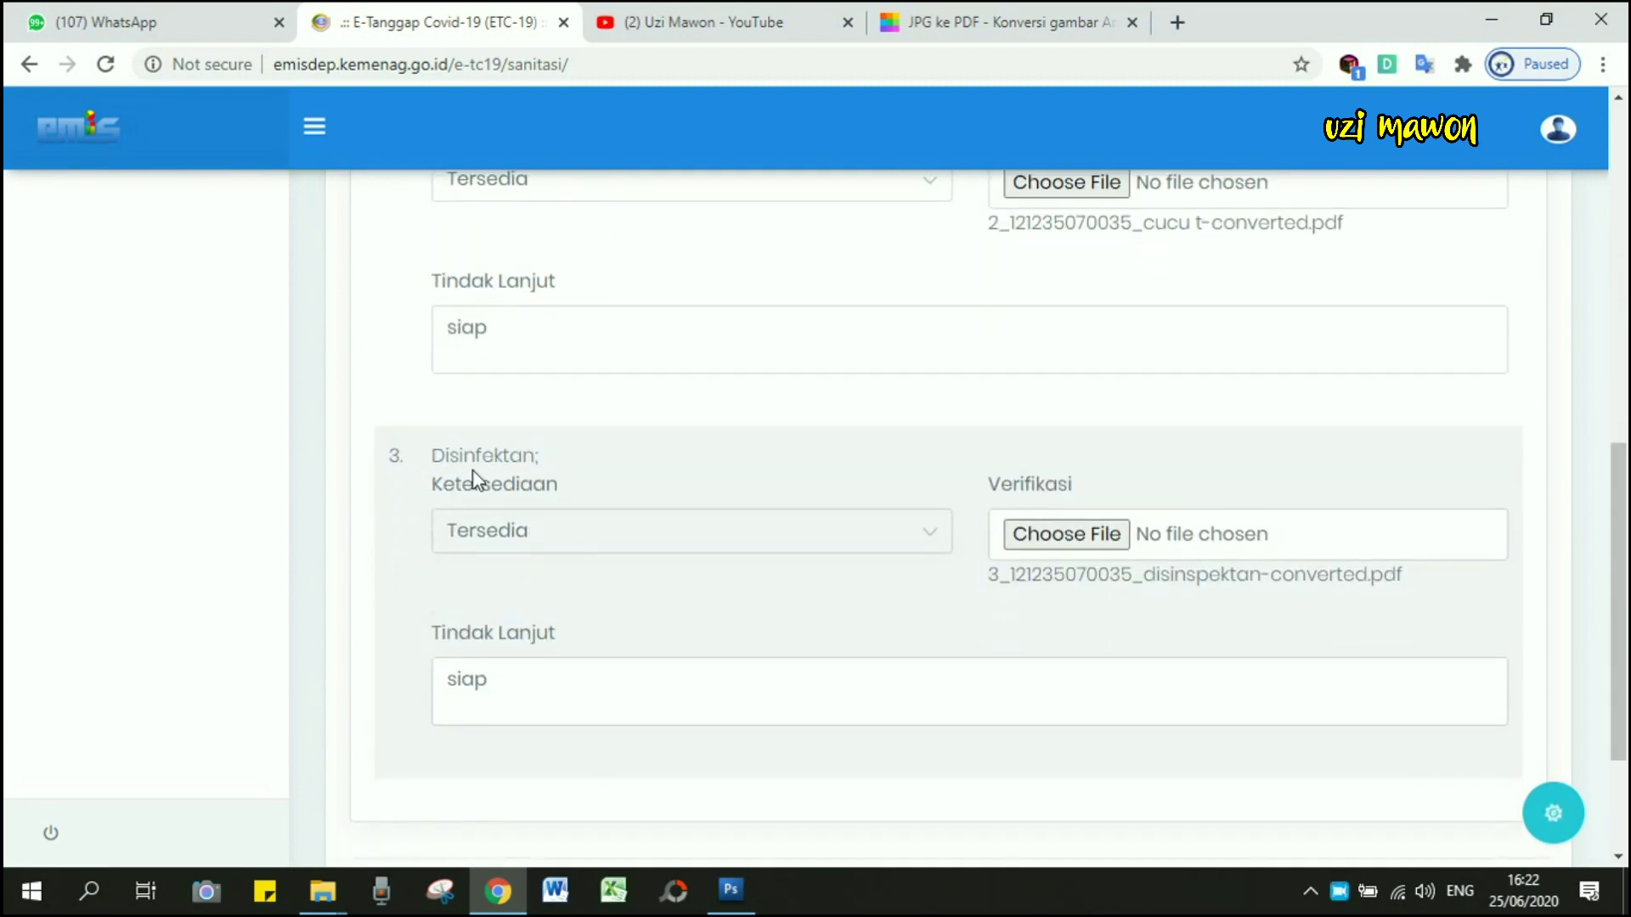
# Step: Open the Ketersediaan Fasilitas section and examine its health-service access, mask area and thermogun entries
pyautogui.scroll(10, 510, 552)
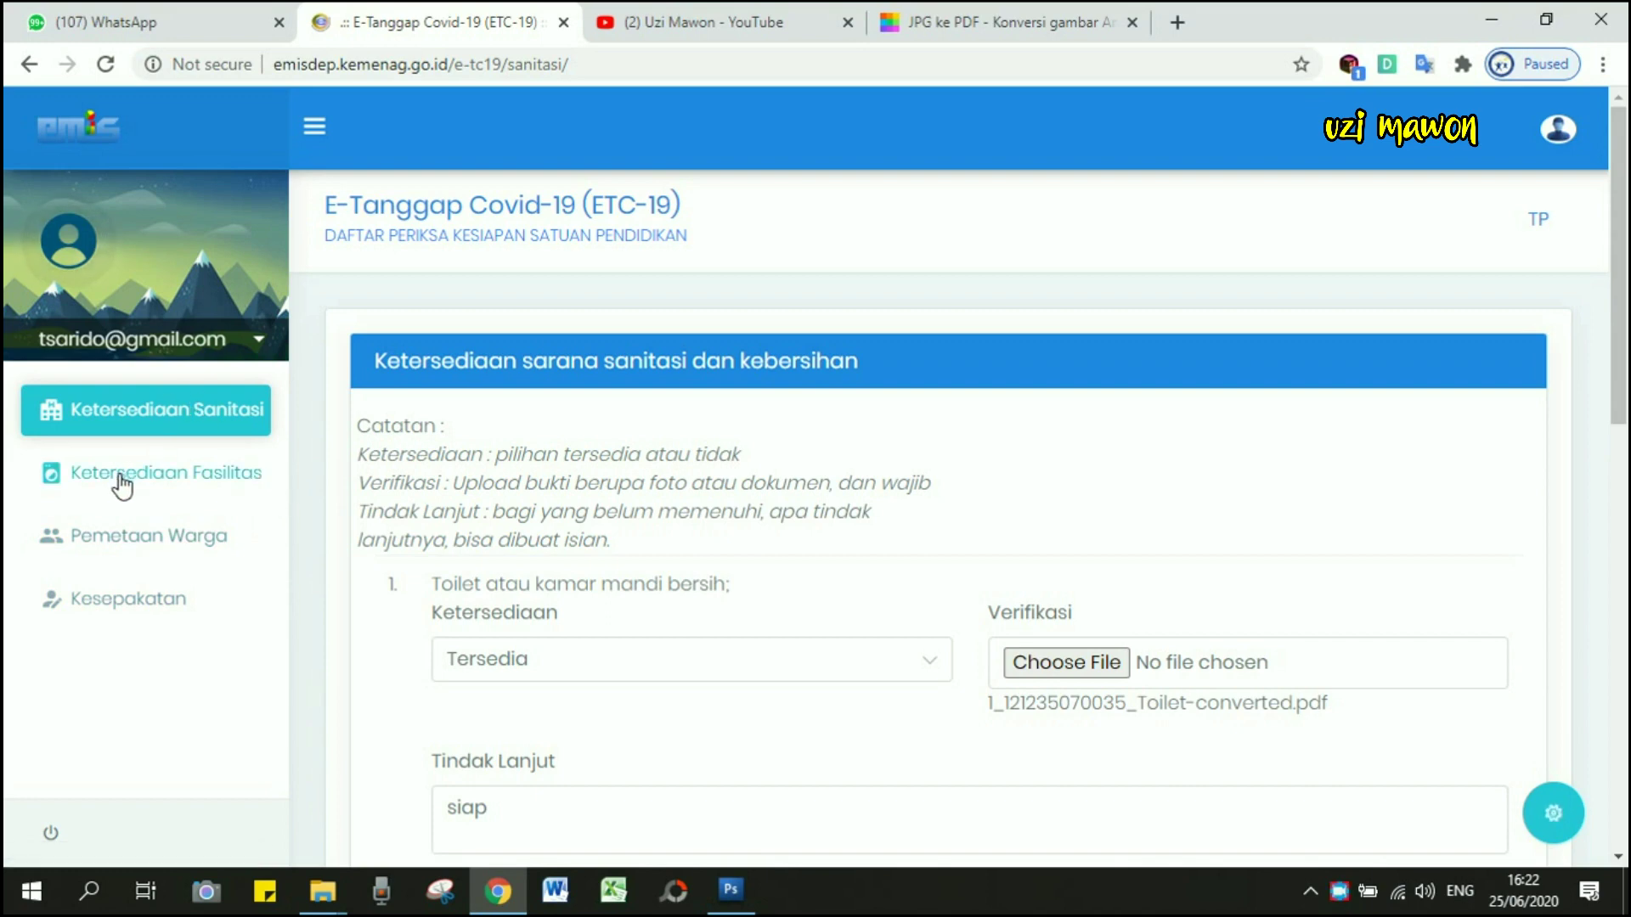
pyautogui.click(174, 489)
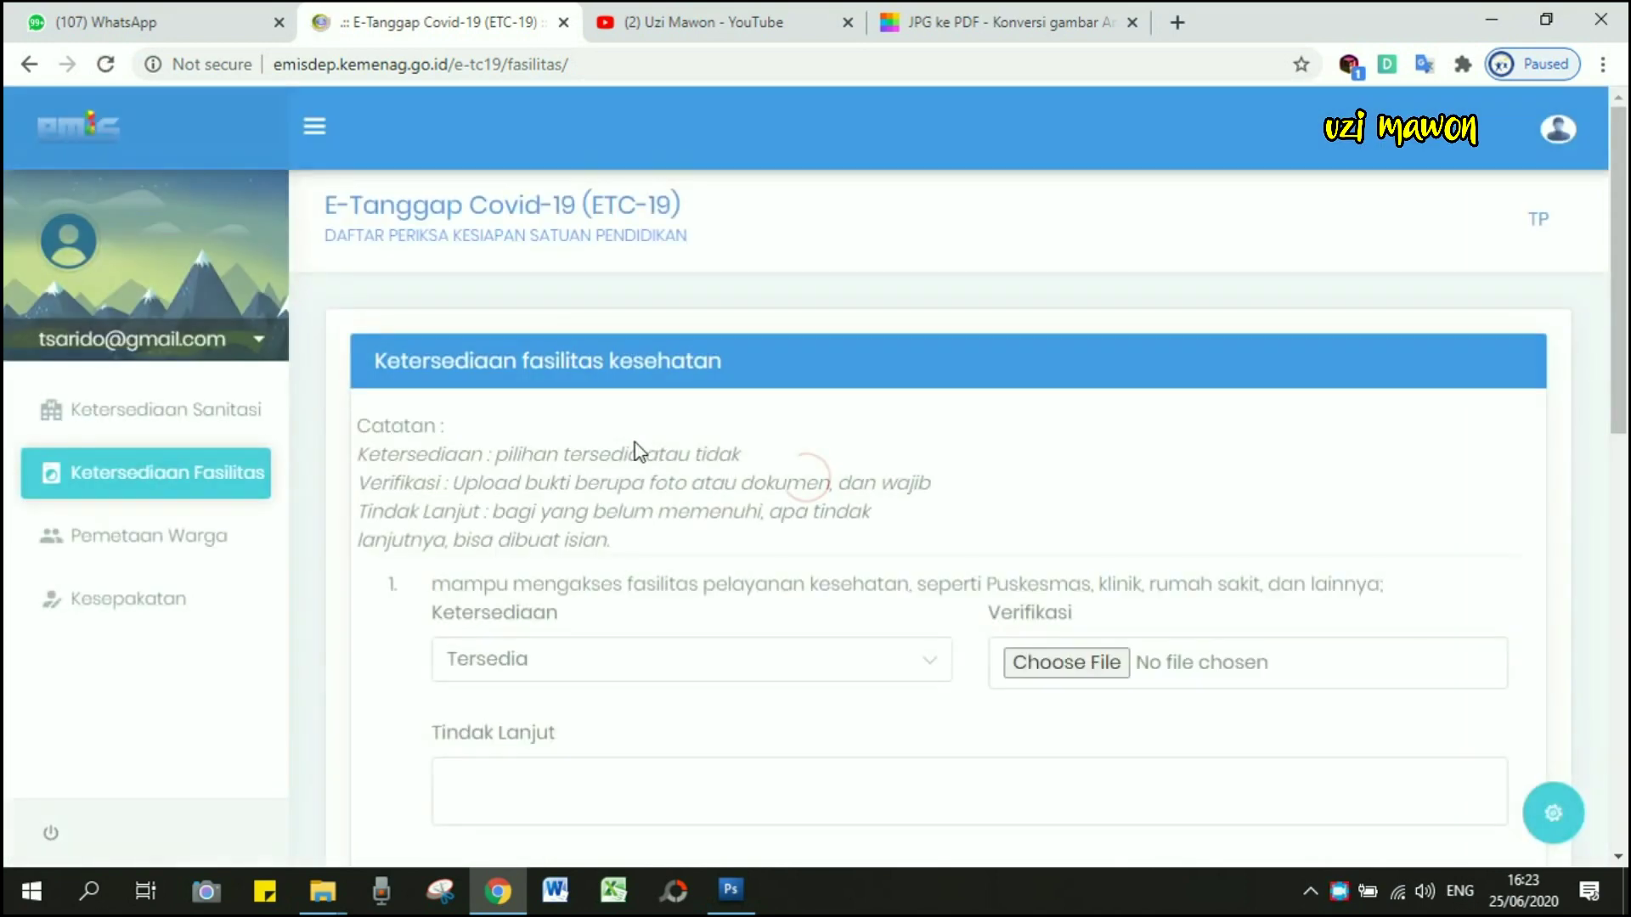
pyautogui.scroll(-3, 495, 465)
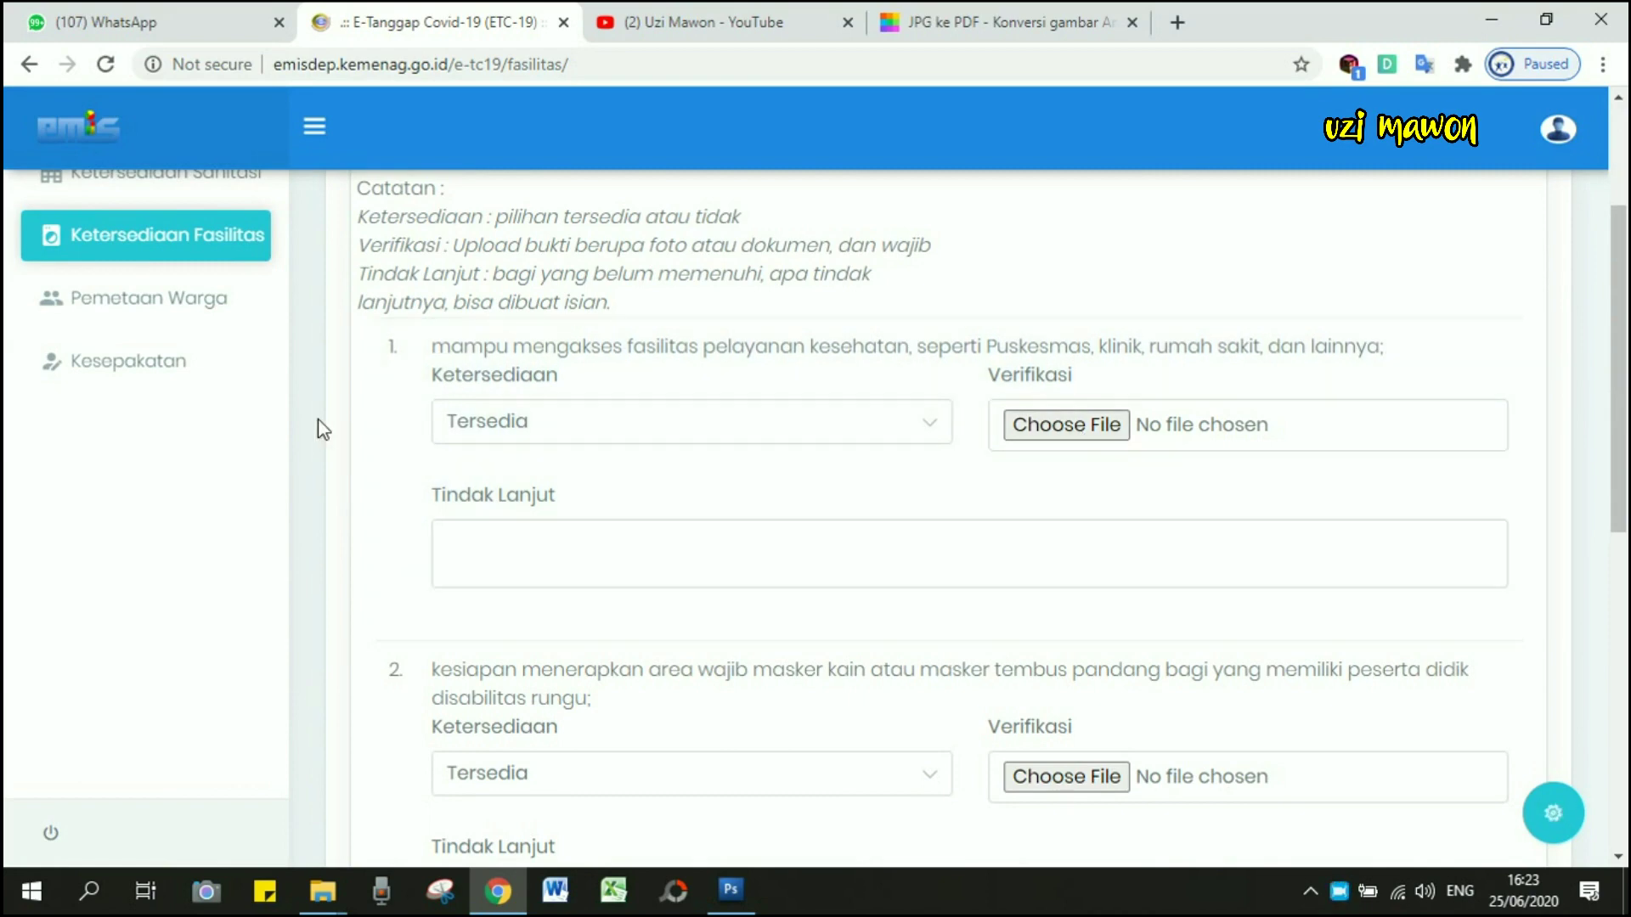
pyautogui.click(491, 428)
pyautogui.click(415, 415)
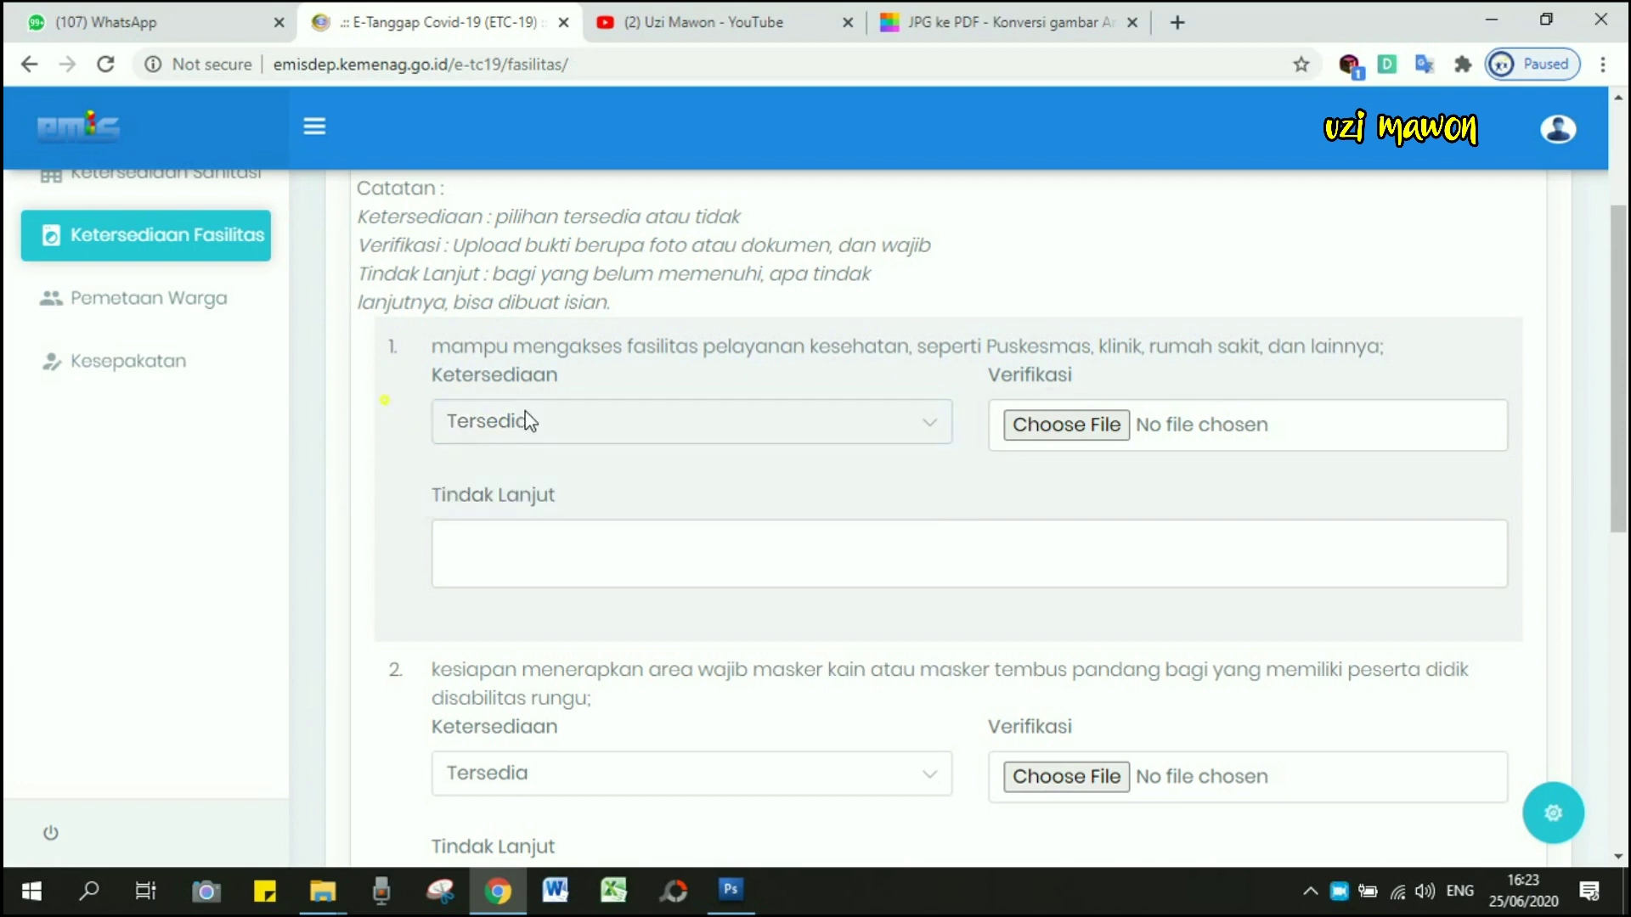
pyautogui.scroll(-2, 563, 497)
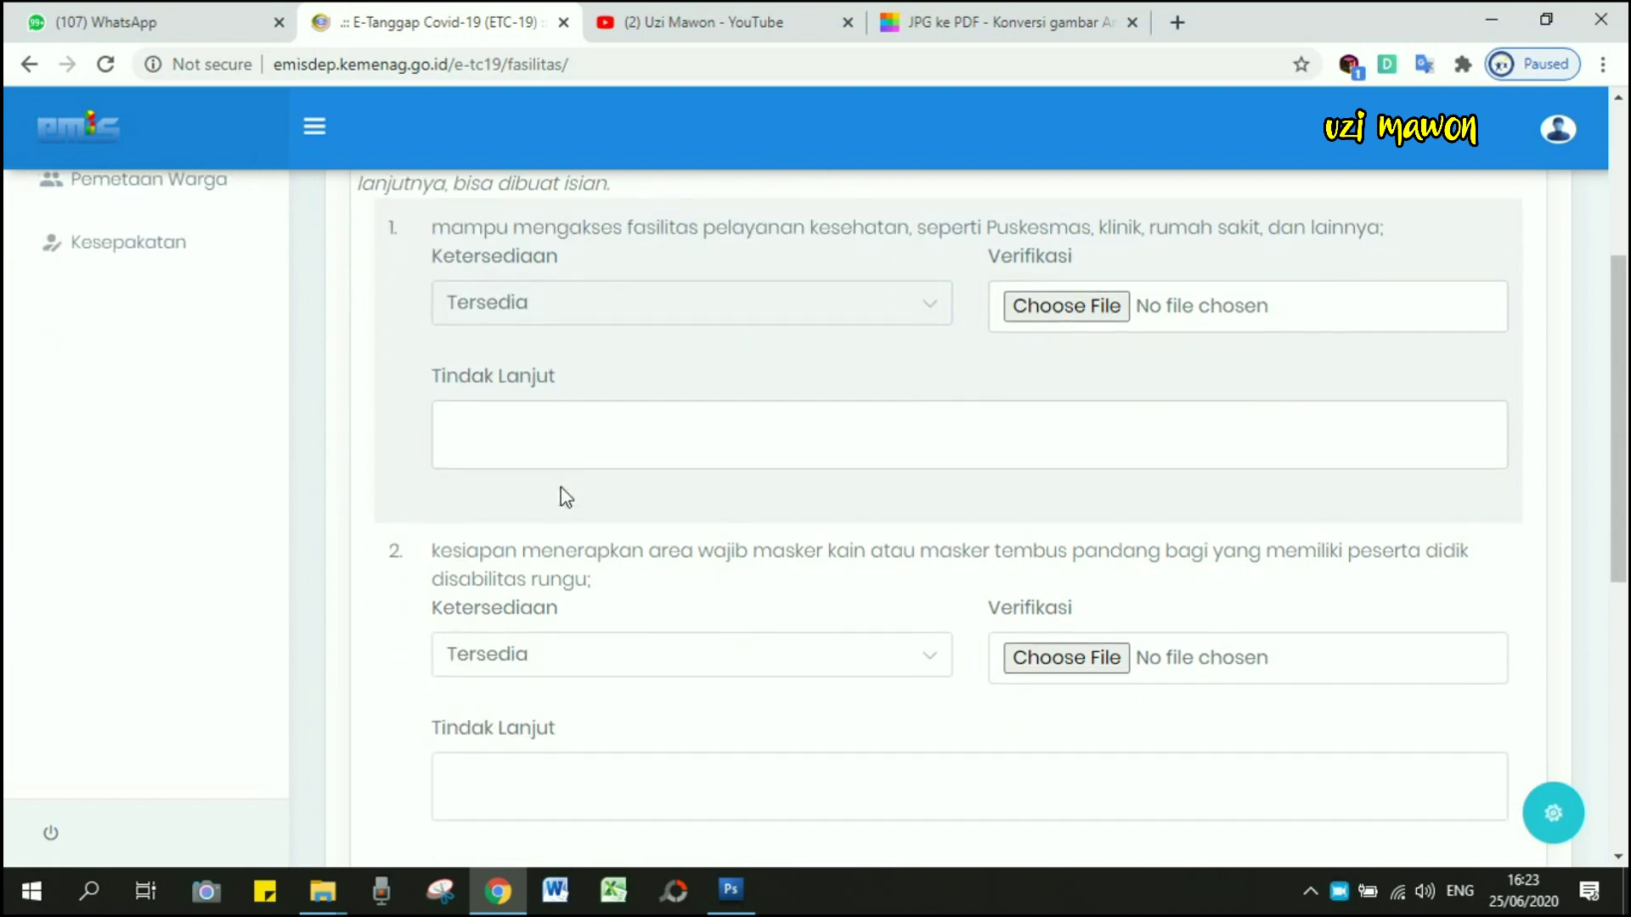
pyautogui.click(470, 423)
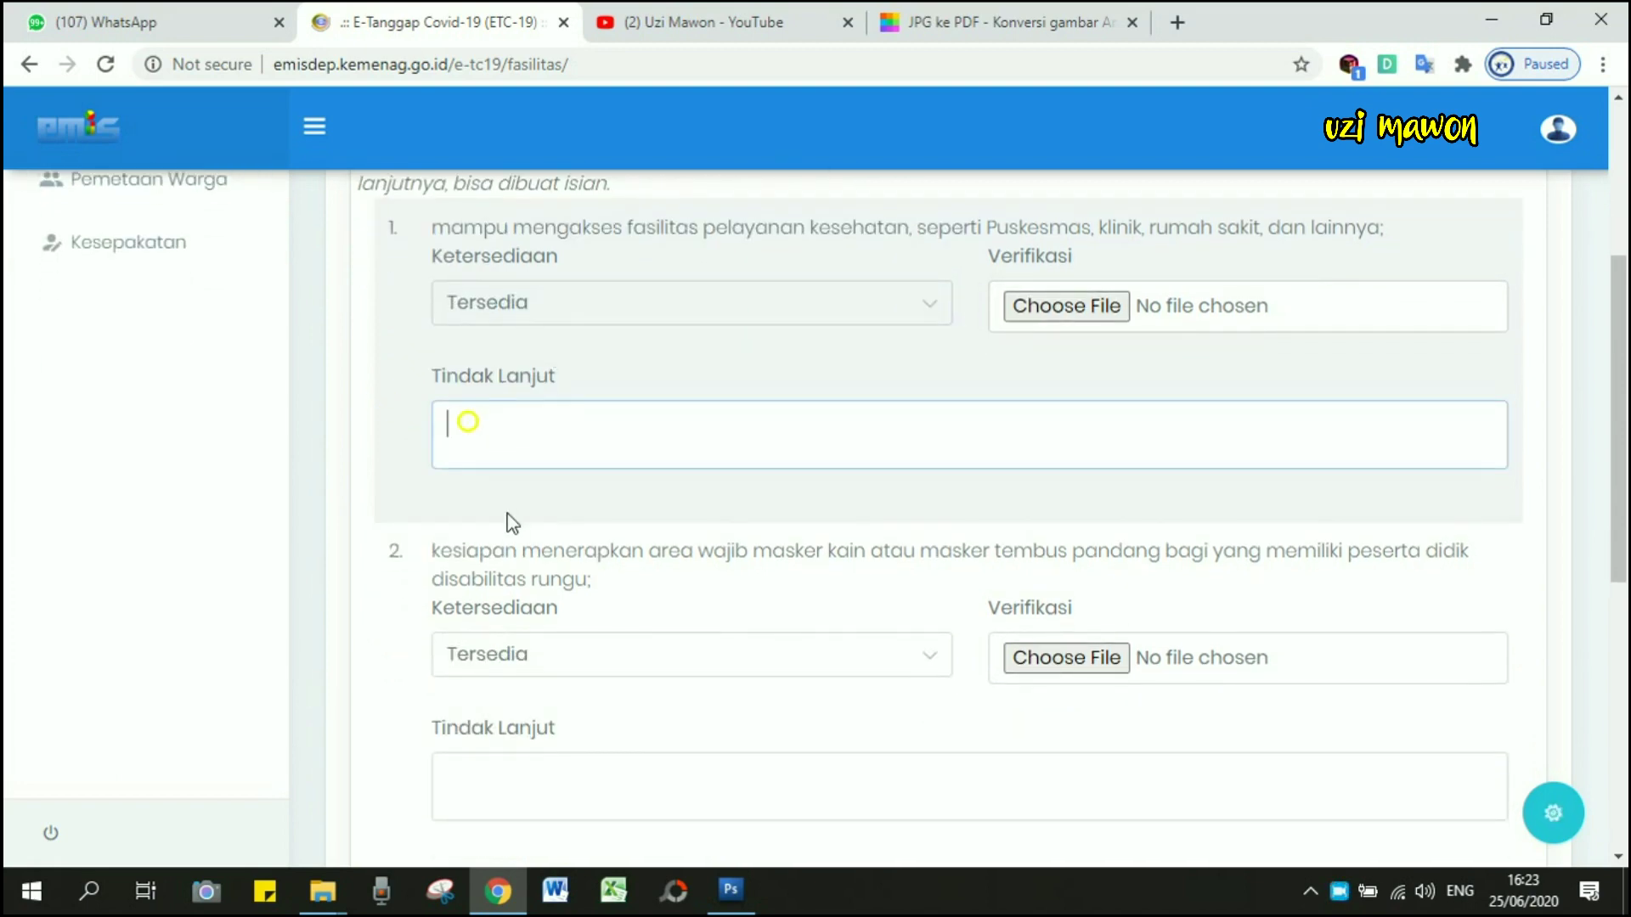
pyautogui.scroll(-3, 572, 557)
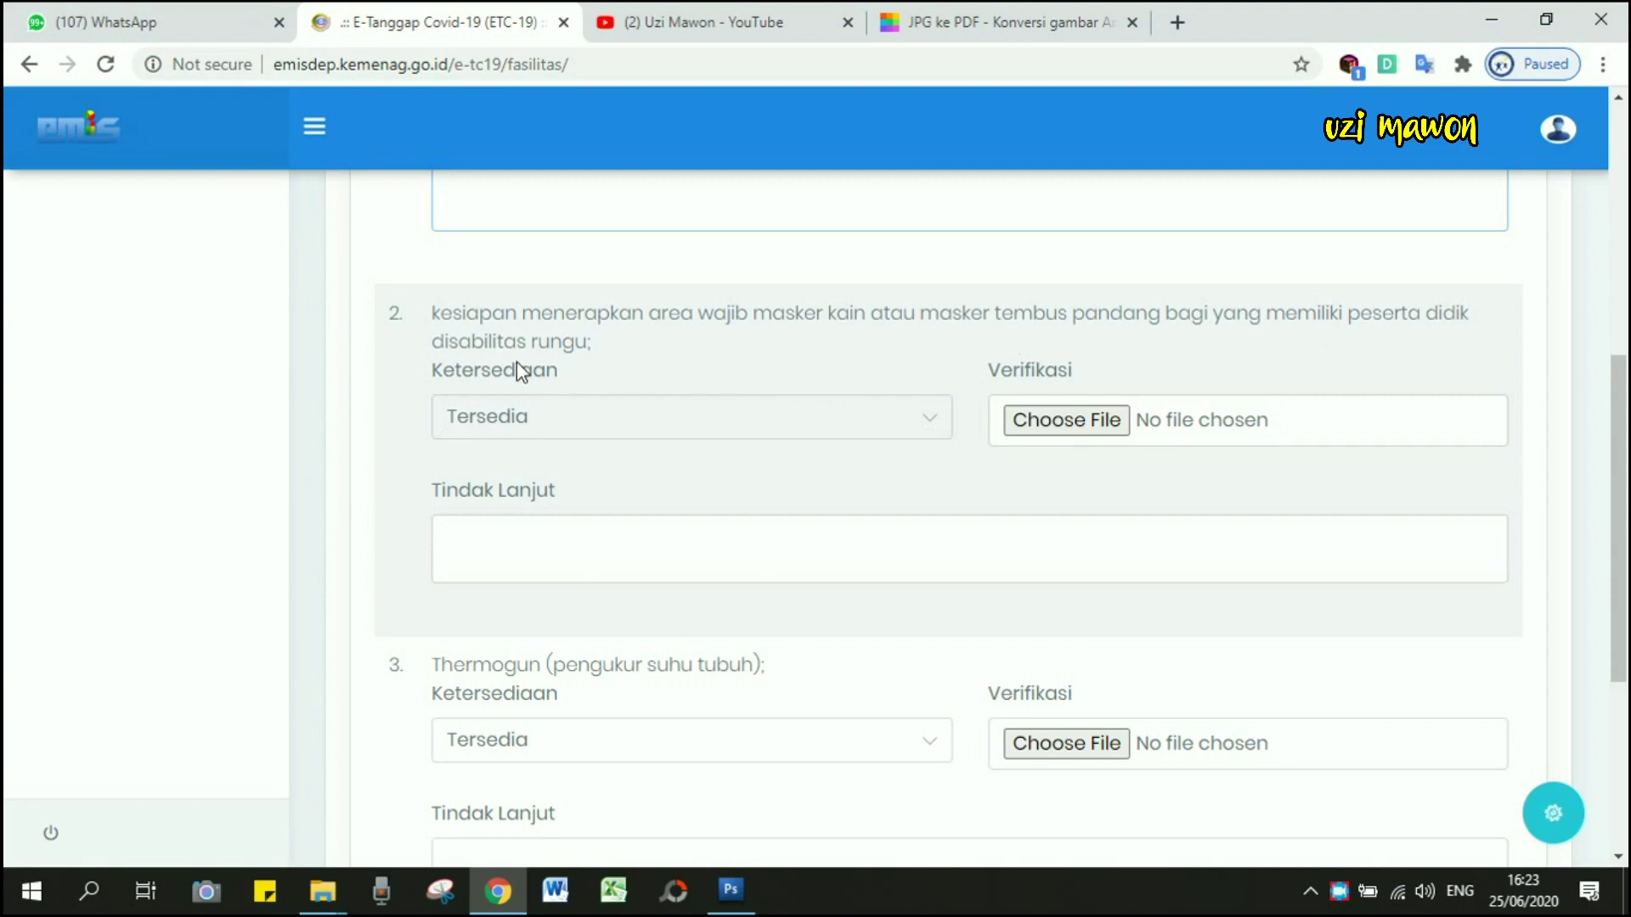
pyautogui.click(534, 419)
pyautogui.click(548, 429)
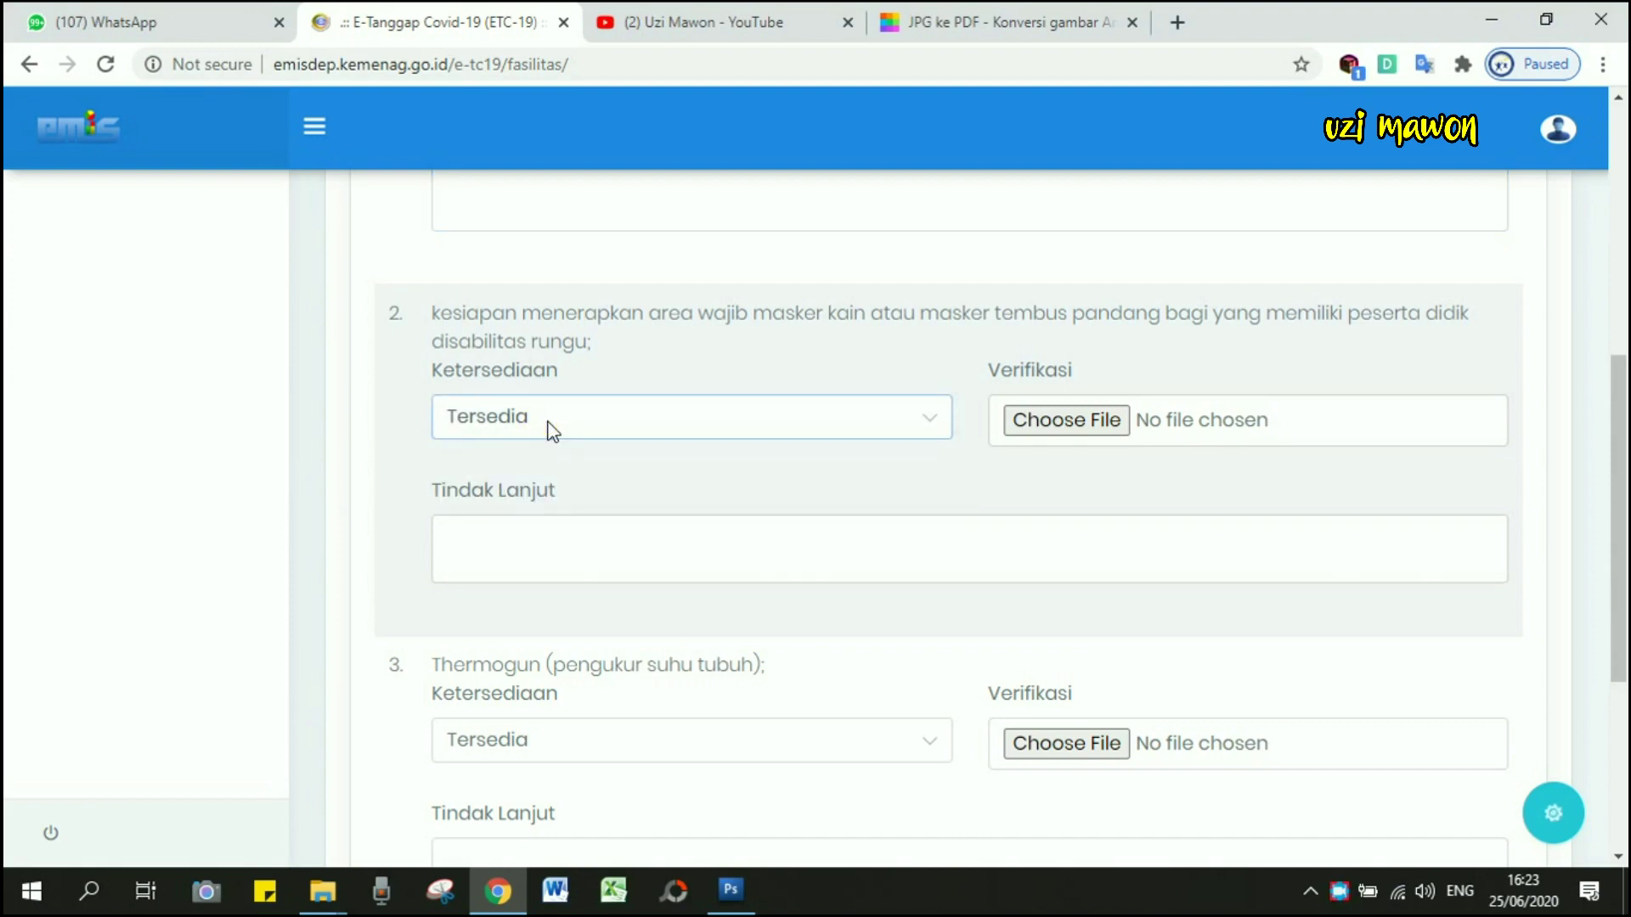
pyautogui.scroll(-3, 505, 695)
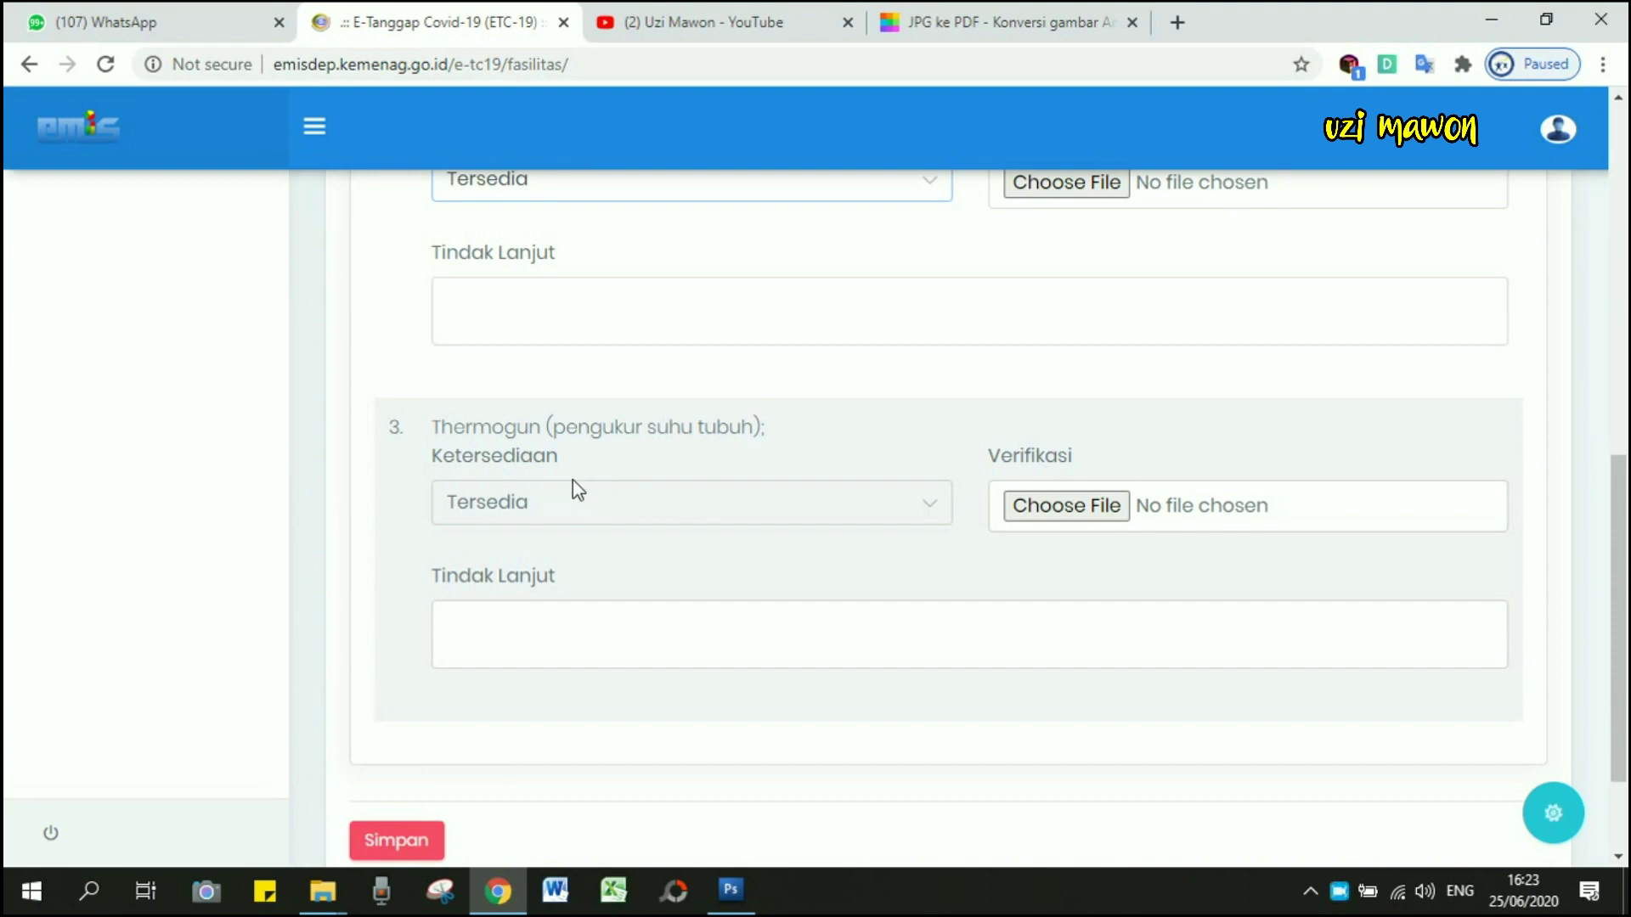
# Step: Open the Pemetaan Warga section and read through its four questions on residents barred from on-site activities
pyautogui.scroll(10, 572, 481)
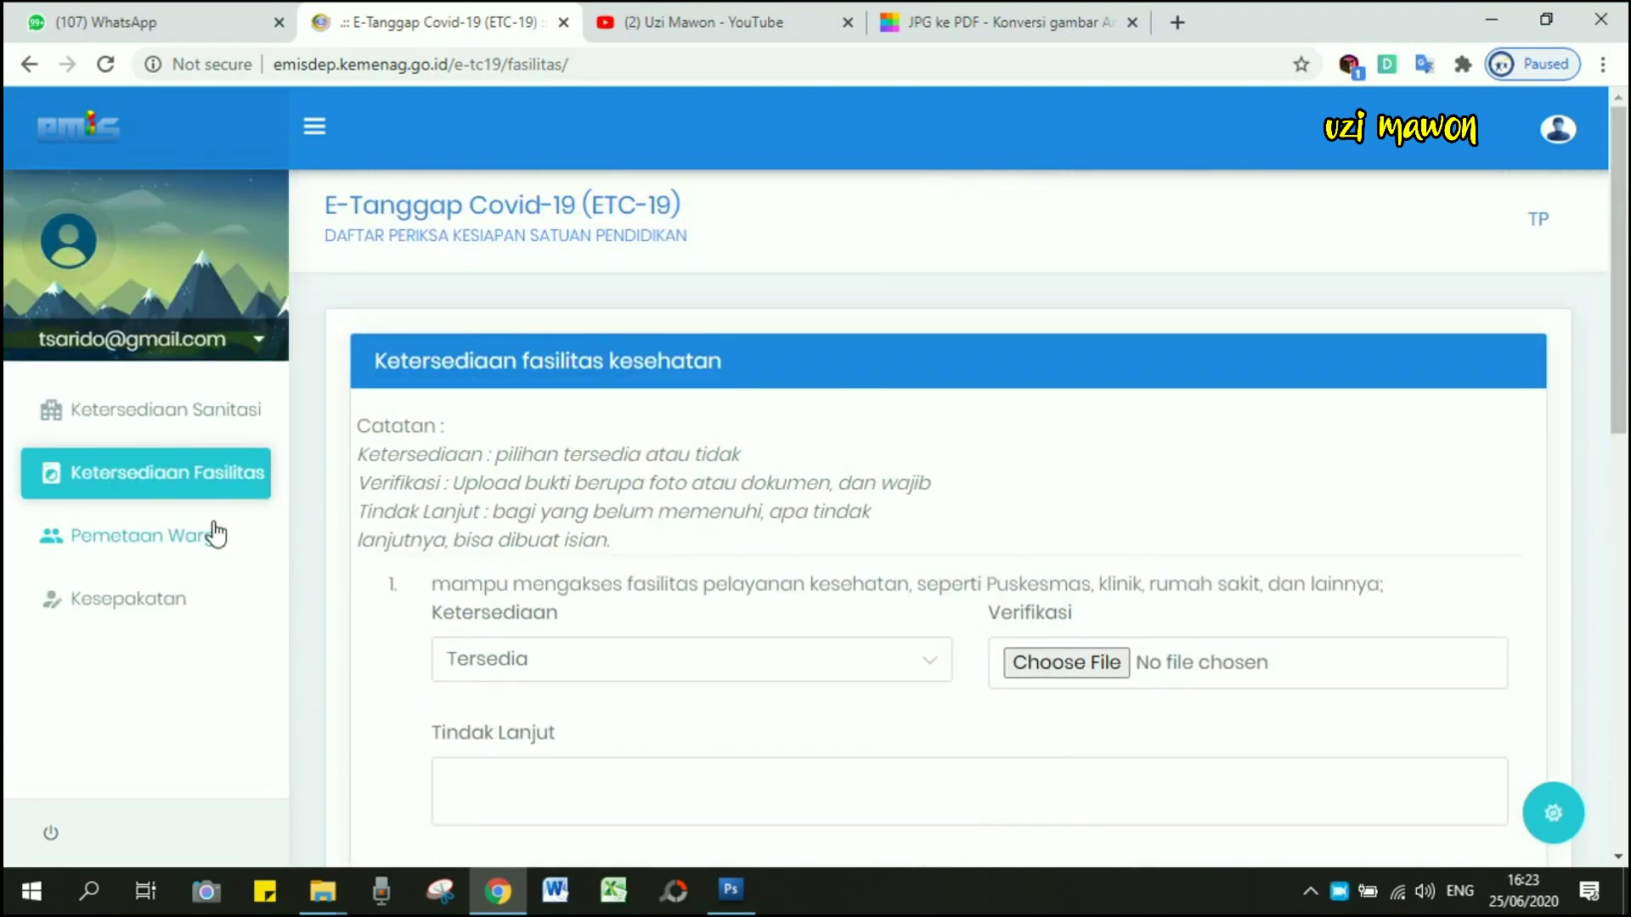
pyautogui.click(132, 550)
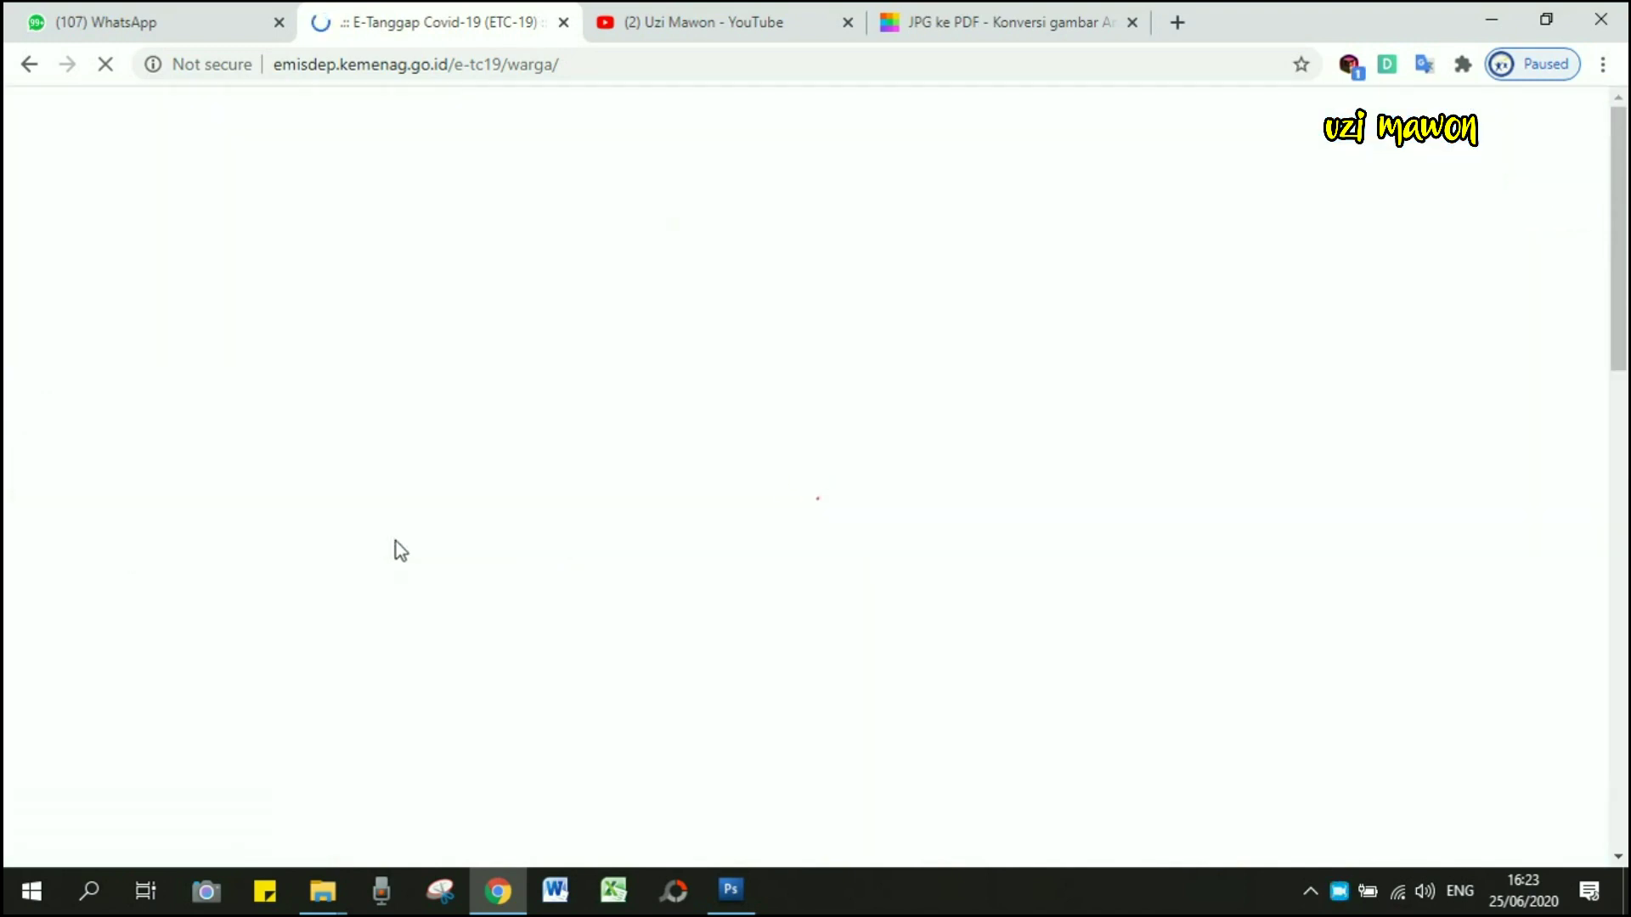
pyautogui.scroll(-3, 538, 581)
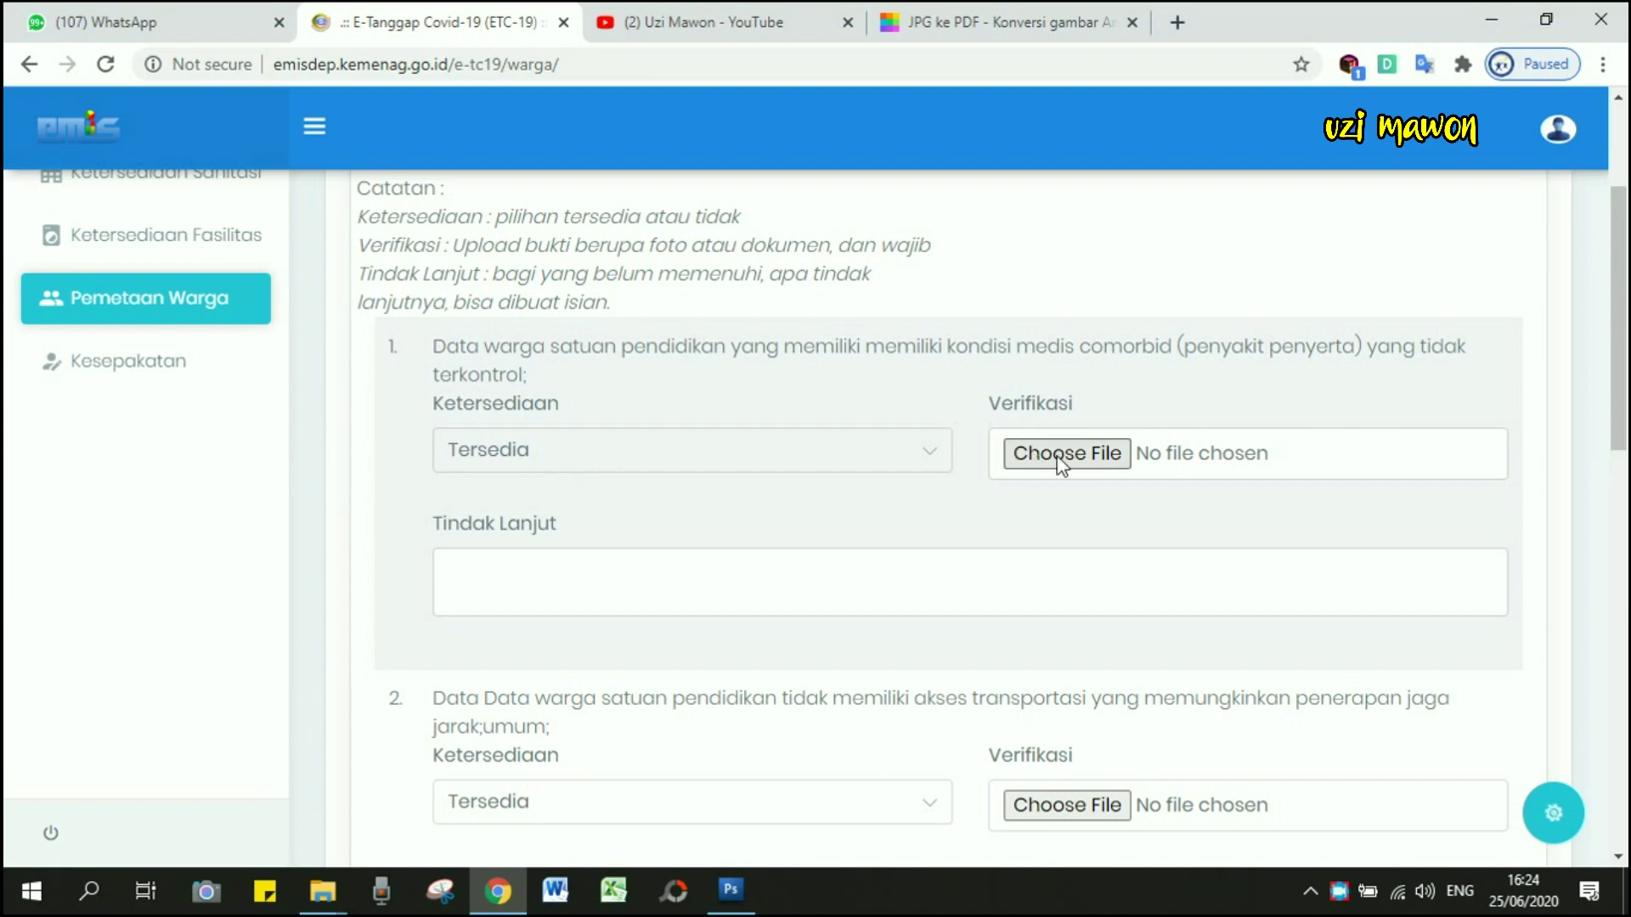
pyautogui.scroll(-3, 497, 535)
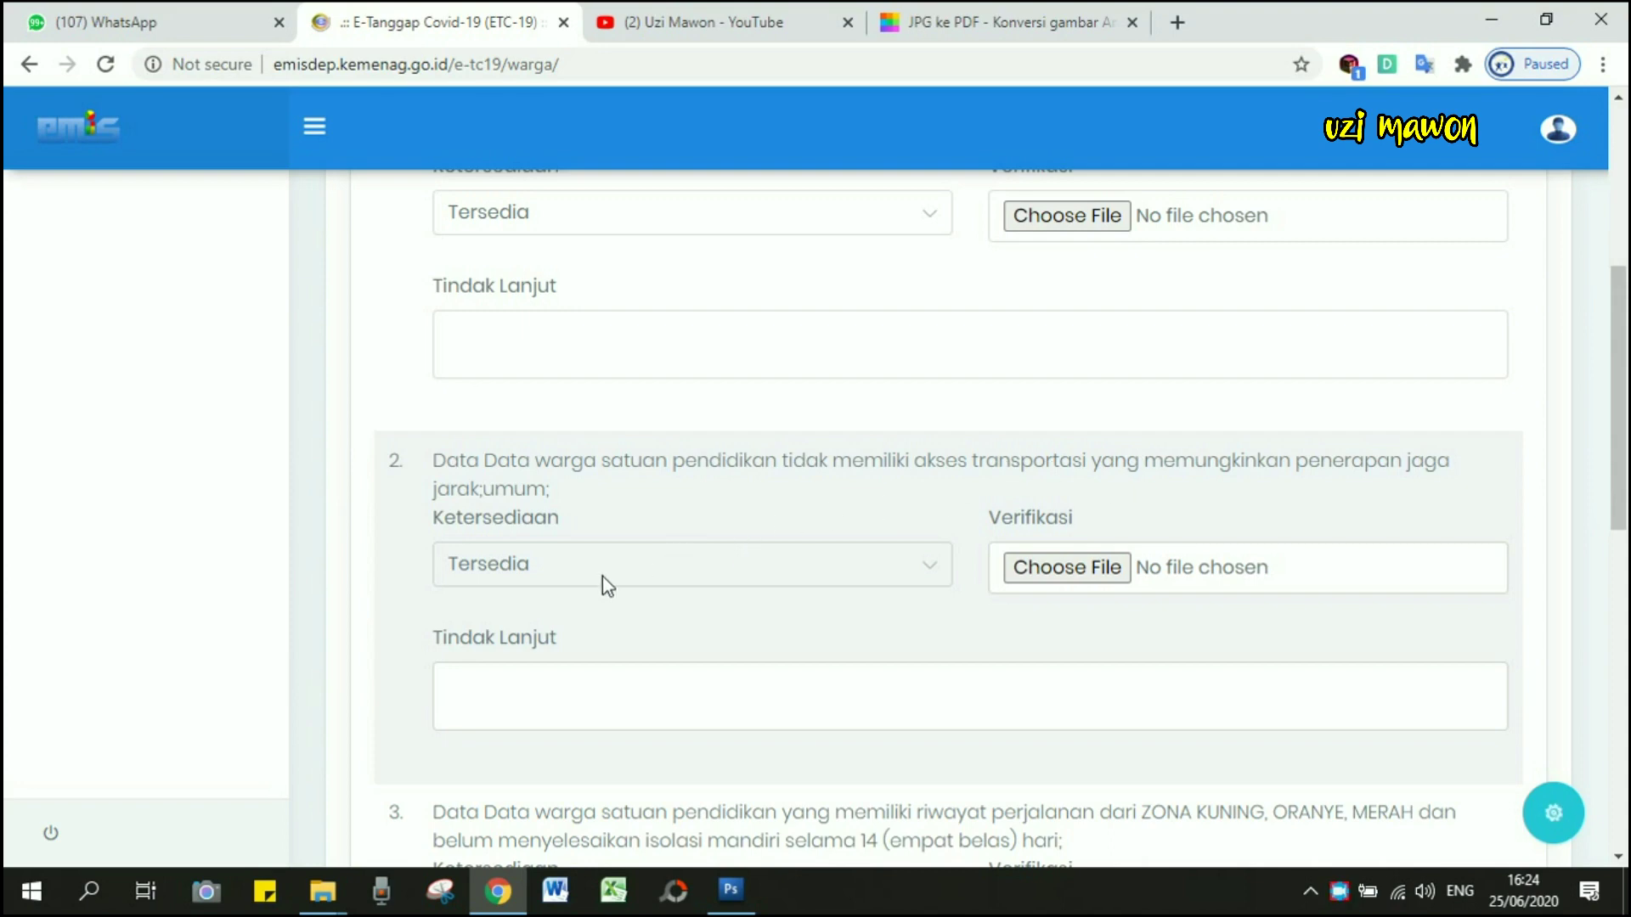
pyautogui.scroll(-3, 619, 579)
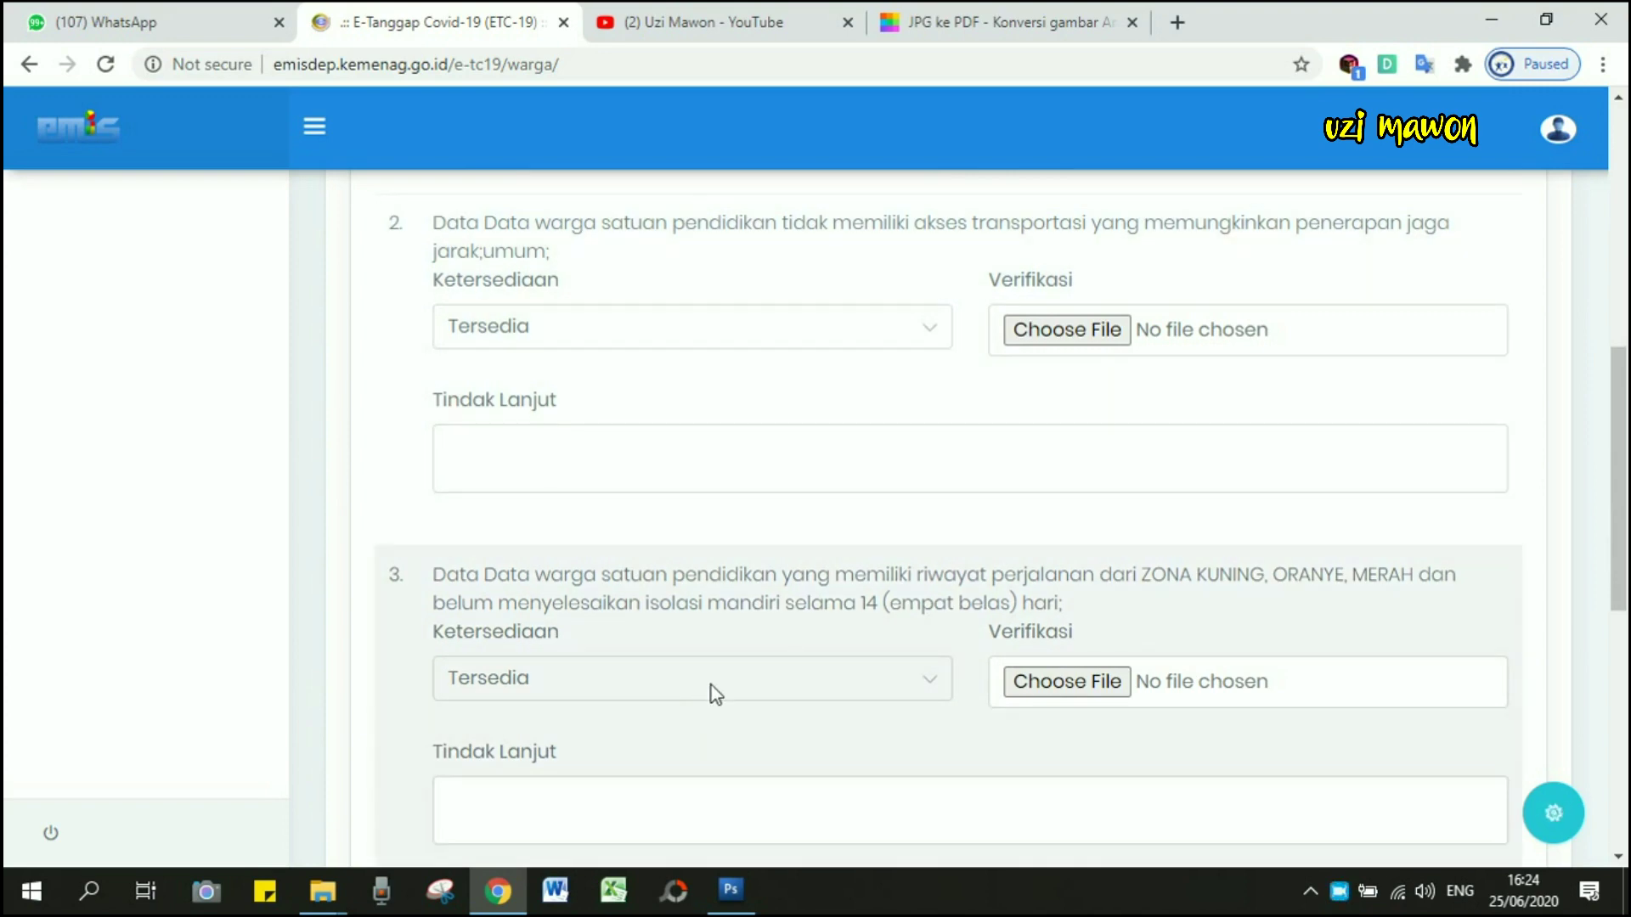
pyautogui.scroll(-3, 523, 626)
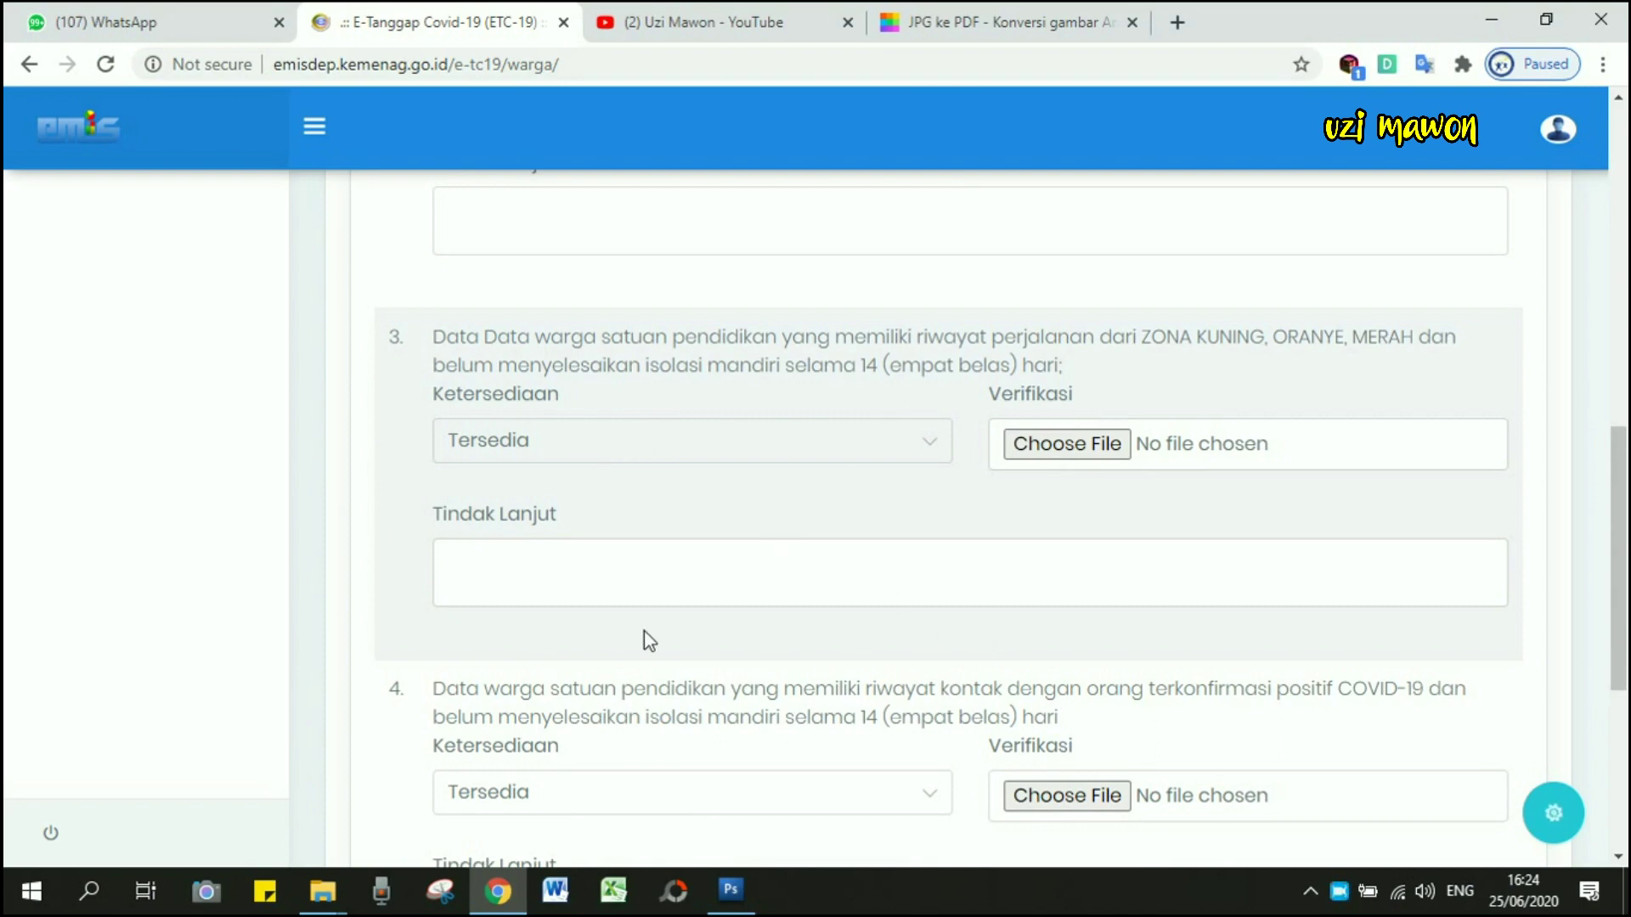
pyautogui.scroll(-2, 633, 628)
pyautogui.scroll(-1, 630, 626)
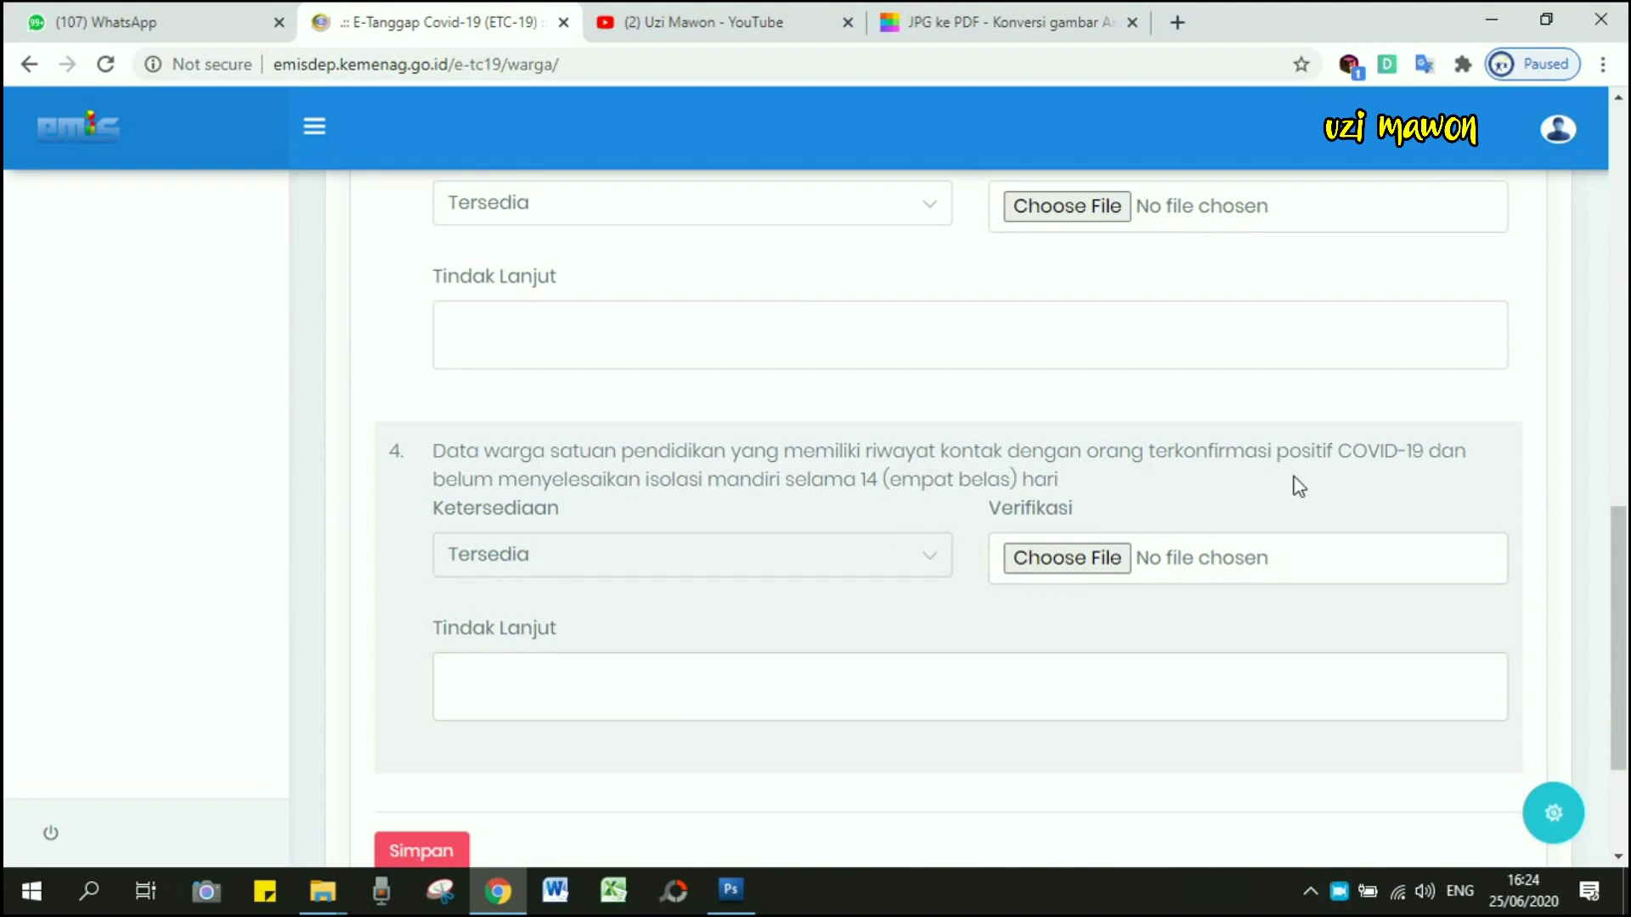
# Step: Open the Kesepakatan section and examine the school committee agreement form from its notes to the save option
pyautogui.scroll(5, 527, 658)
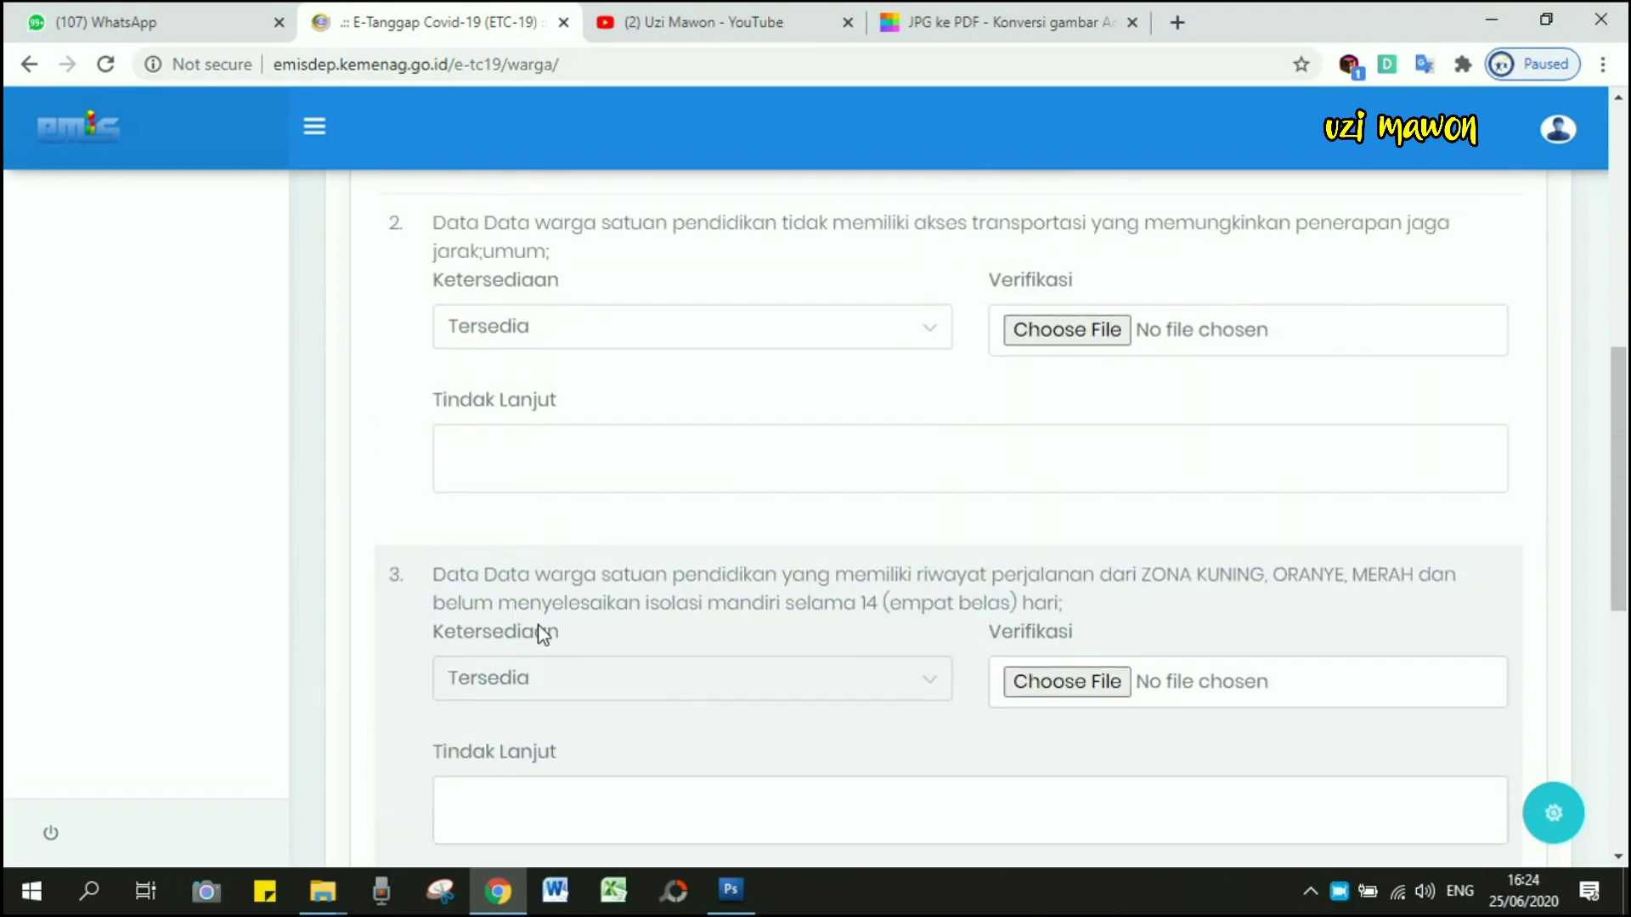
pyautogui.scroll(8, 542, 633)
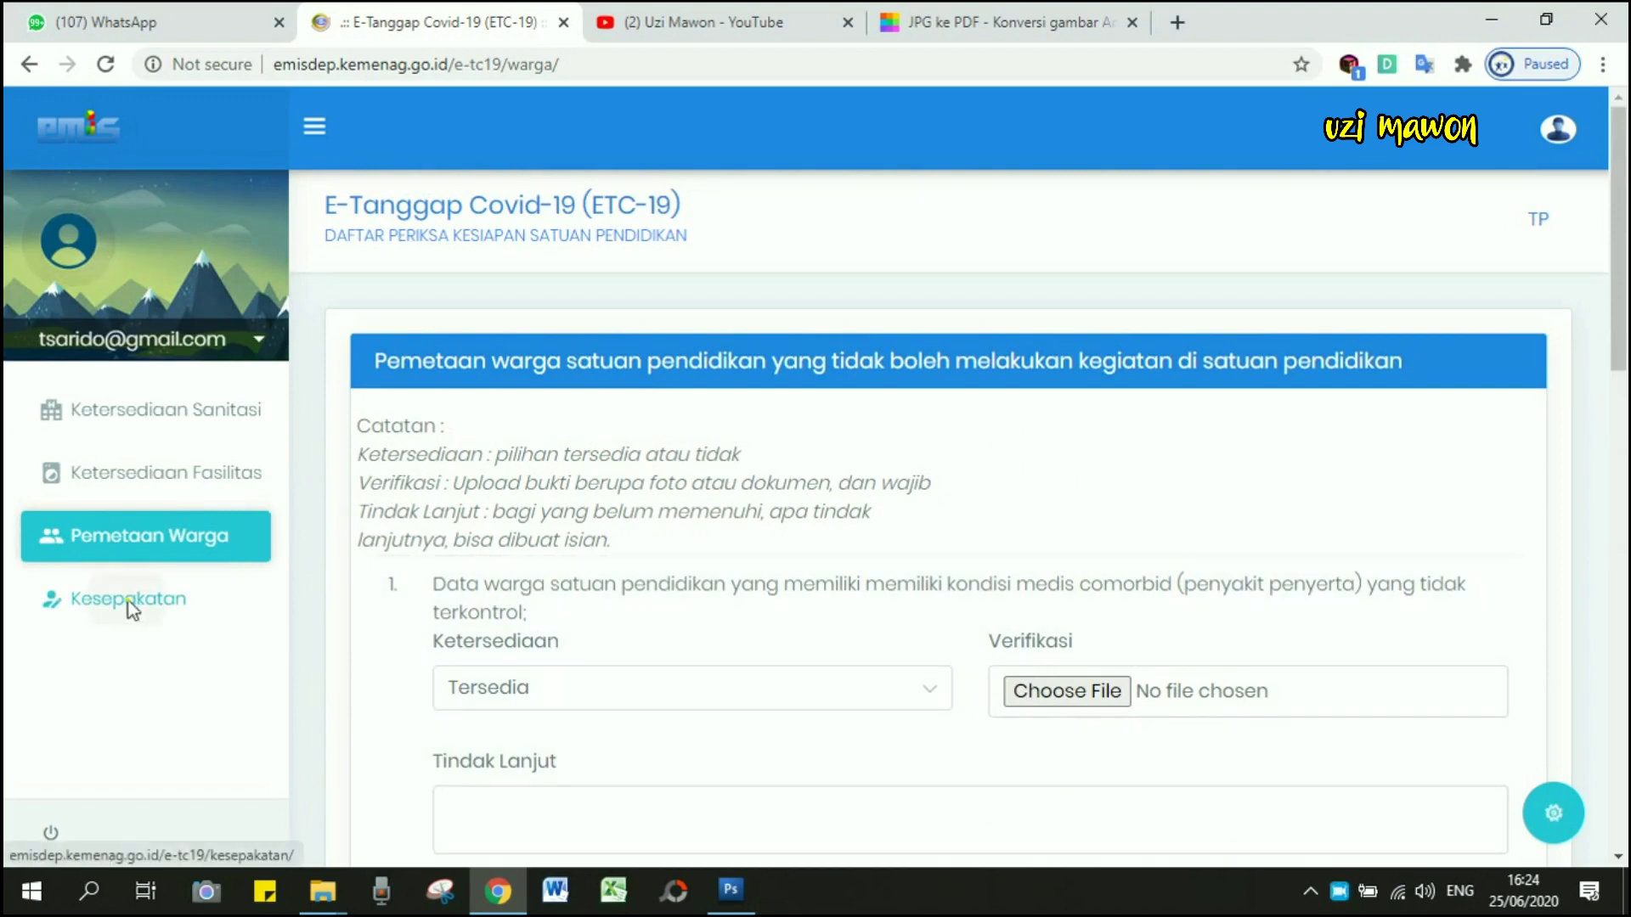
pyautogui.click(129, 599)
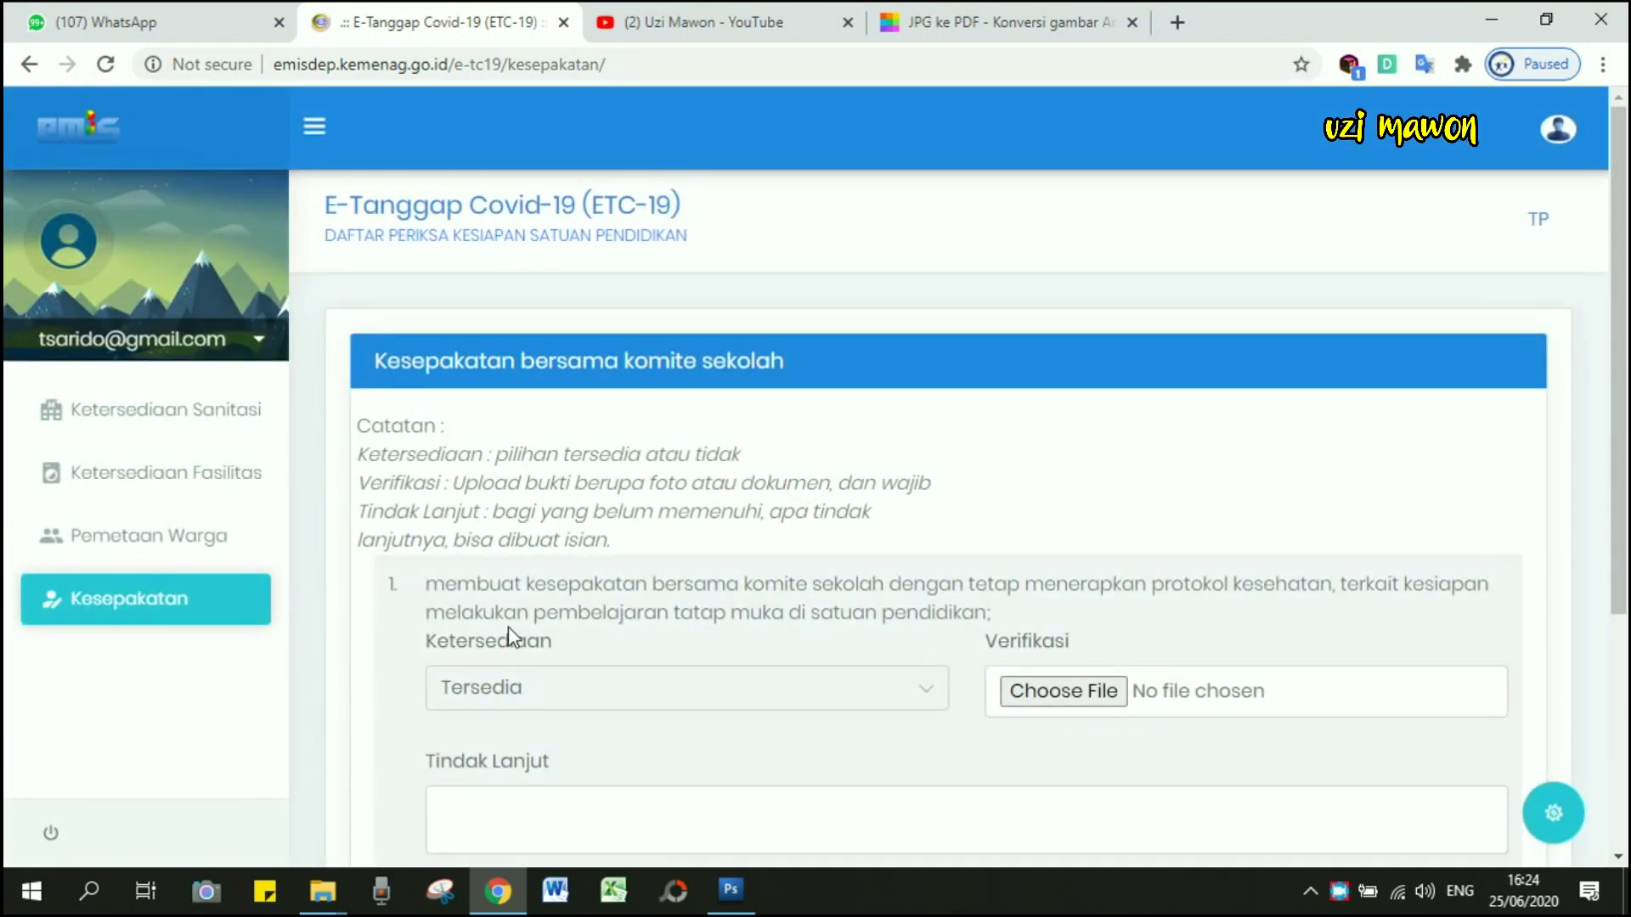
pyautogui.scroll(-1, 508, 625)
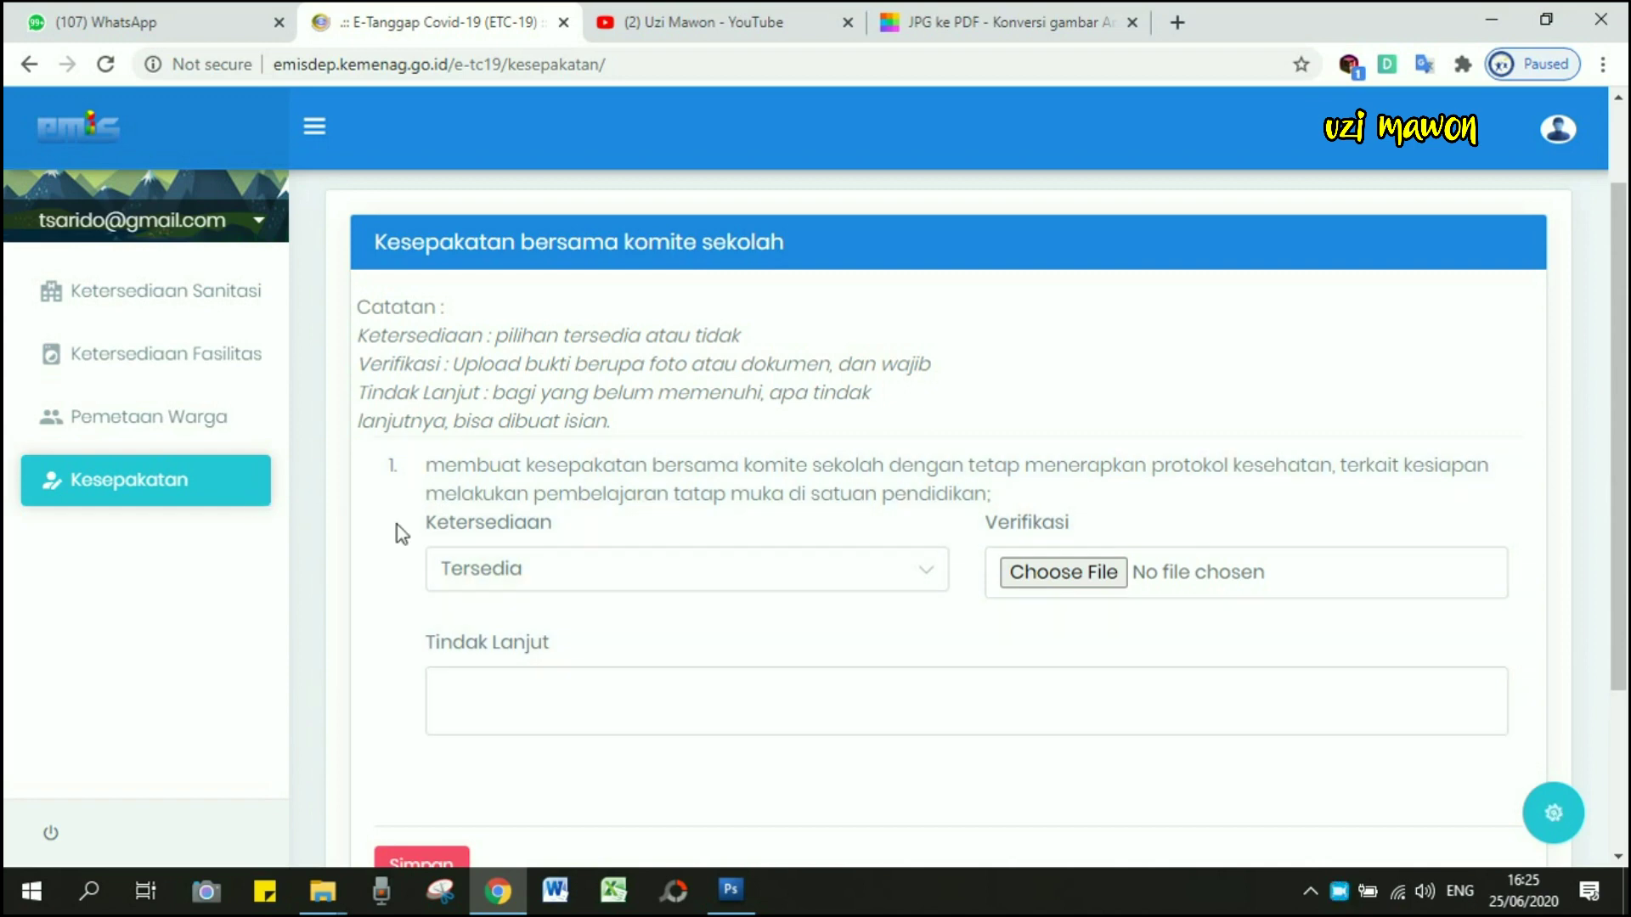
pyautogui.scroll(2, 484, 519)
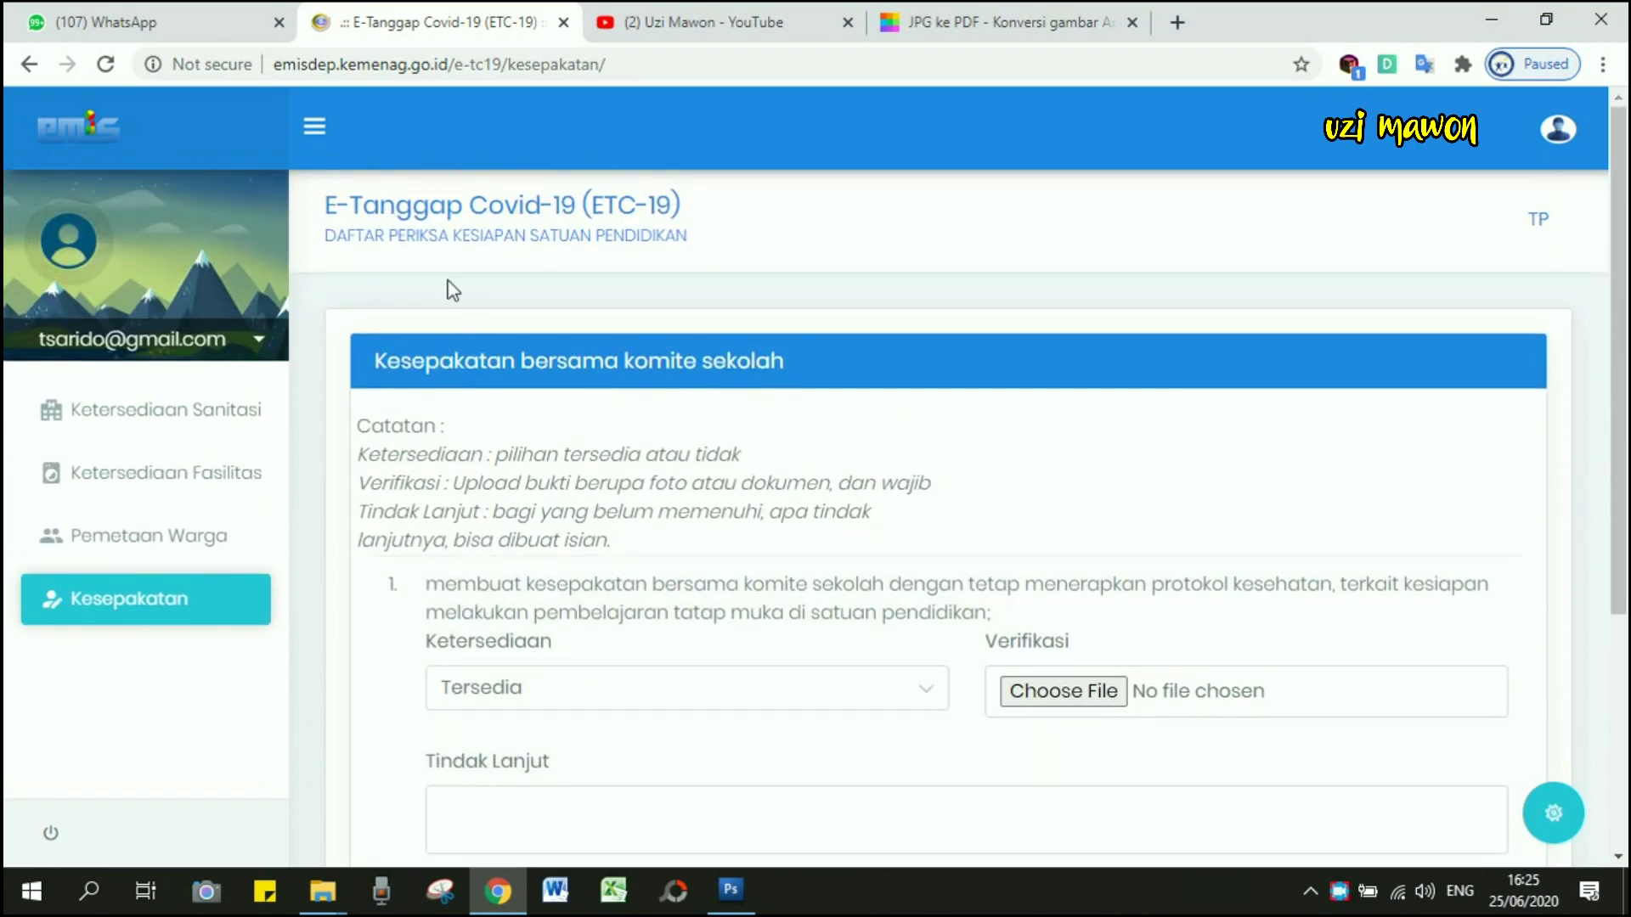
pyautogui.scroll(-5, 427, 483)
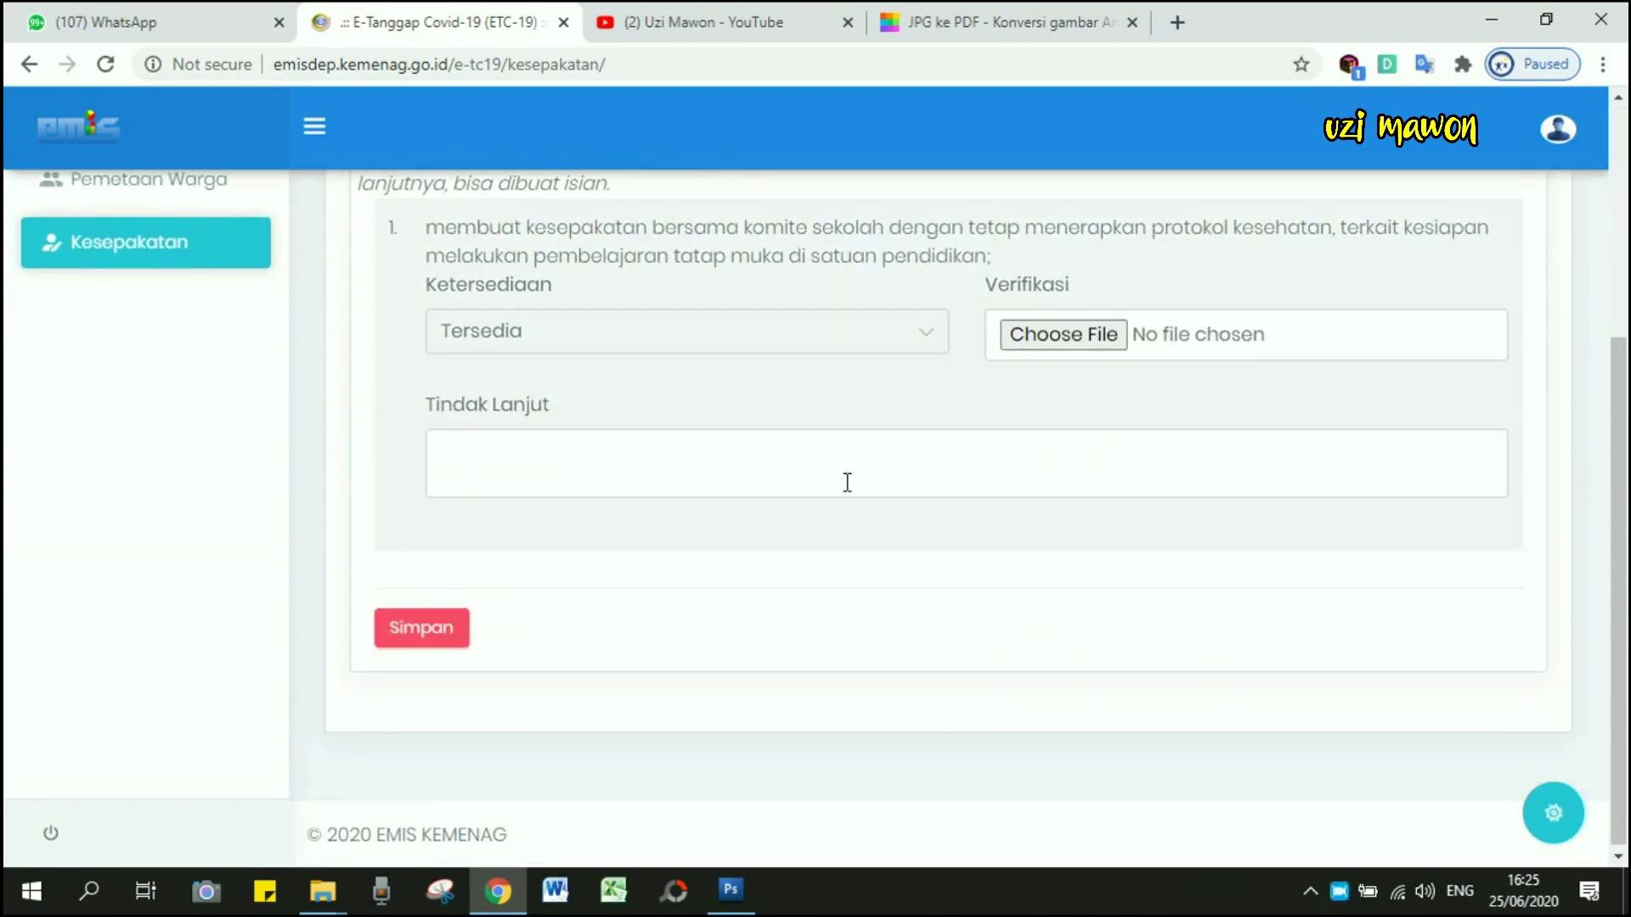
# Step: Revisit the Ketersediaan Fasilitas section and return to the Ketersediaan Sanitasi form
pyautogui.scroll(5, 764, 478)
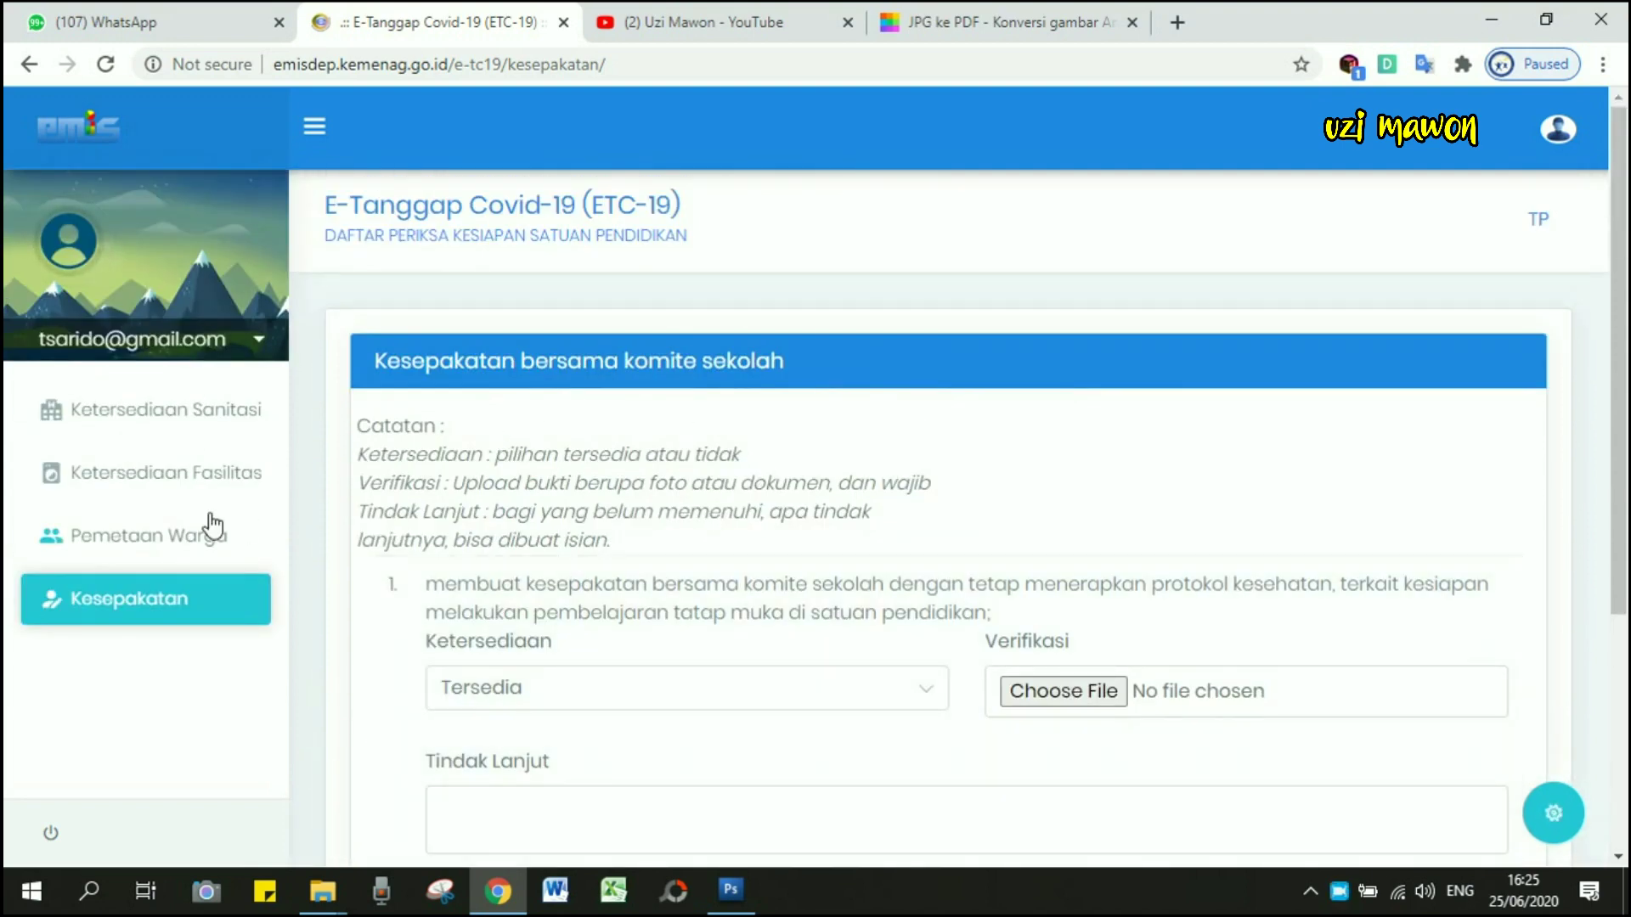
pyautogui.click(137, 490)
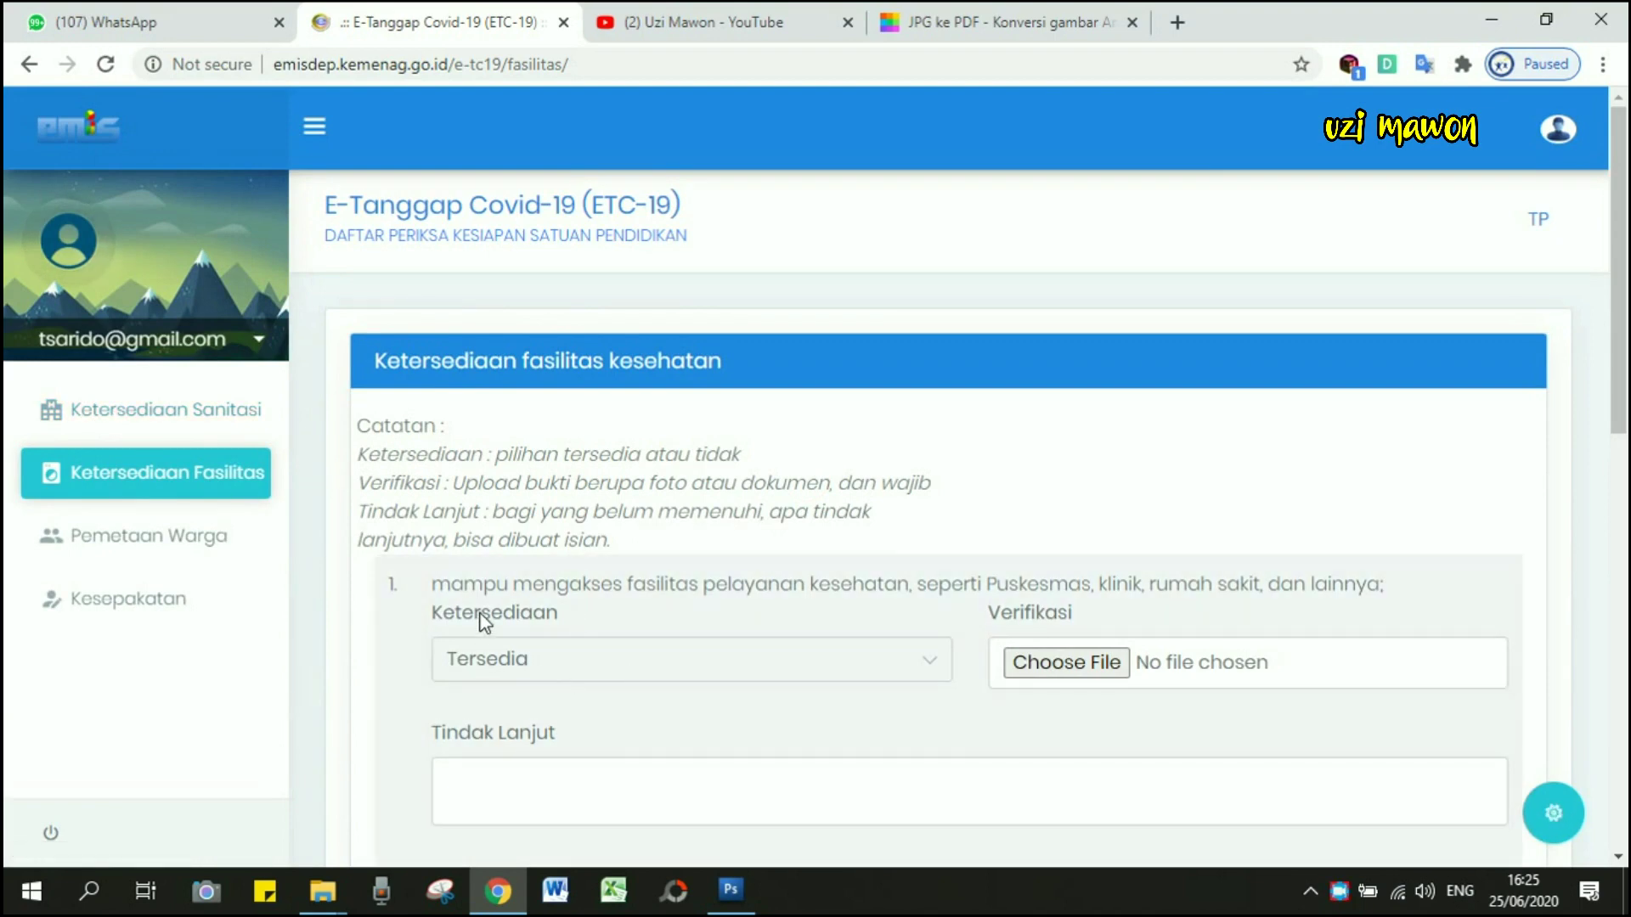
pyautogui.click(140, 410)
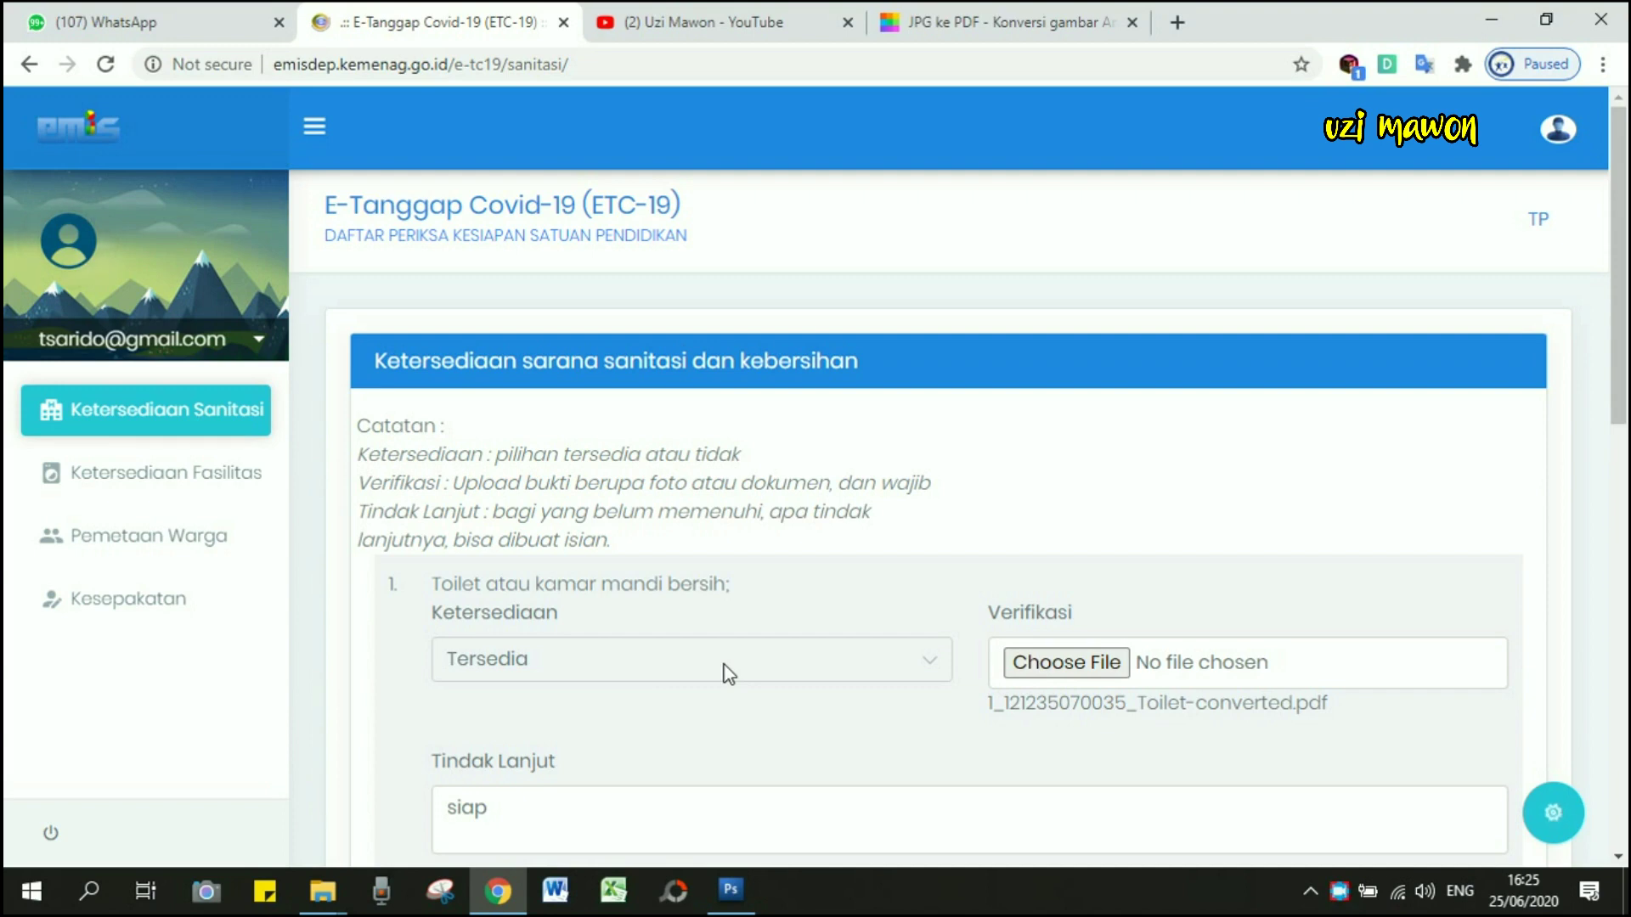
# Step: Open Smallpdf's JPG ke PDF converter from the Google results for "convert jpg to pdf" and dismiss the Google Drive offer
pyautogui.click(977, 21)
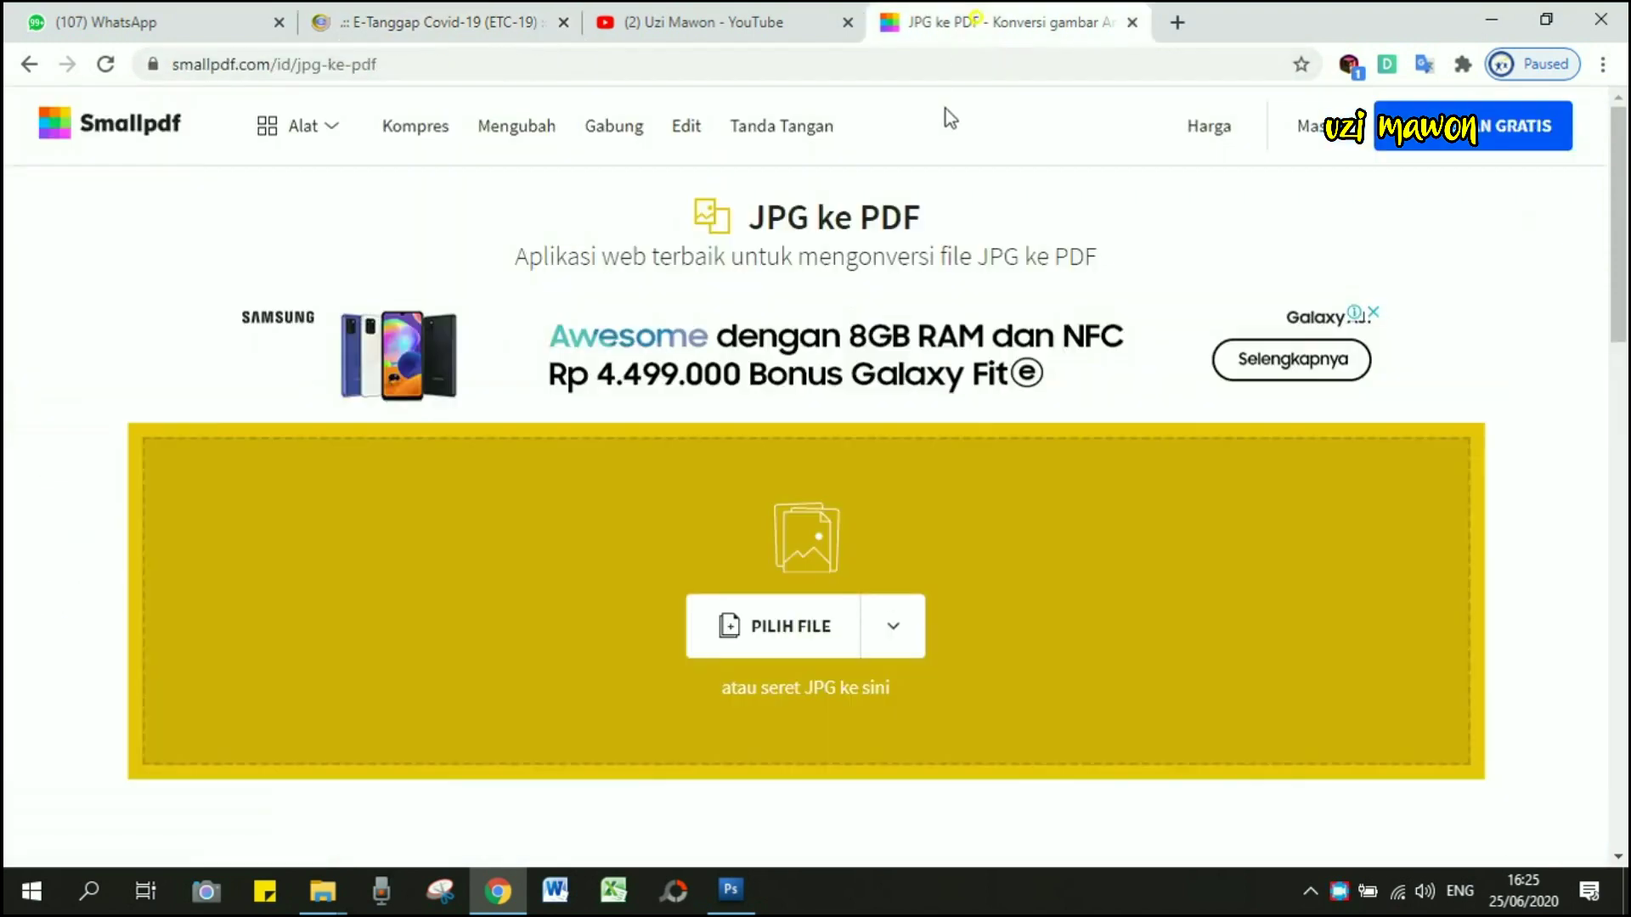
pyautogui.click(28, 66)
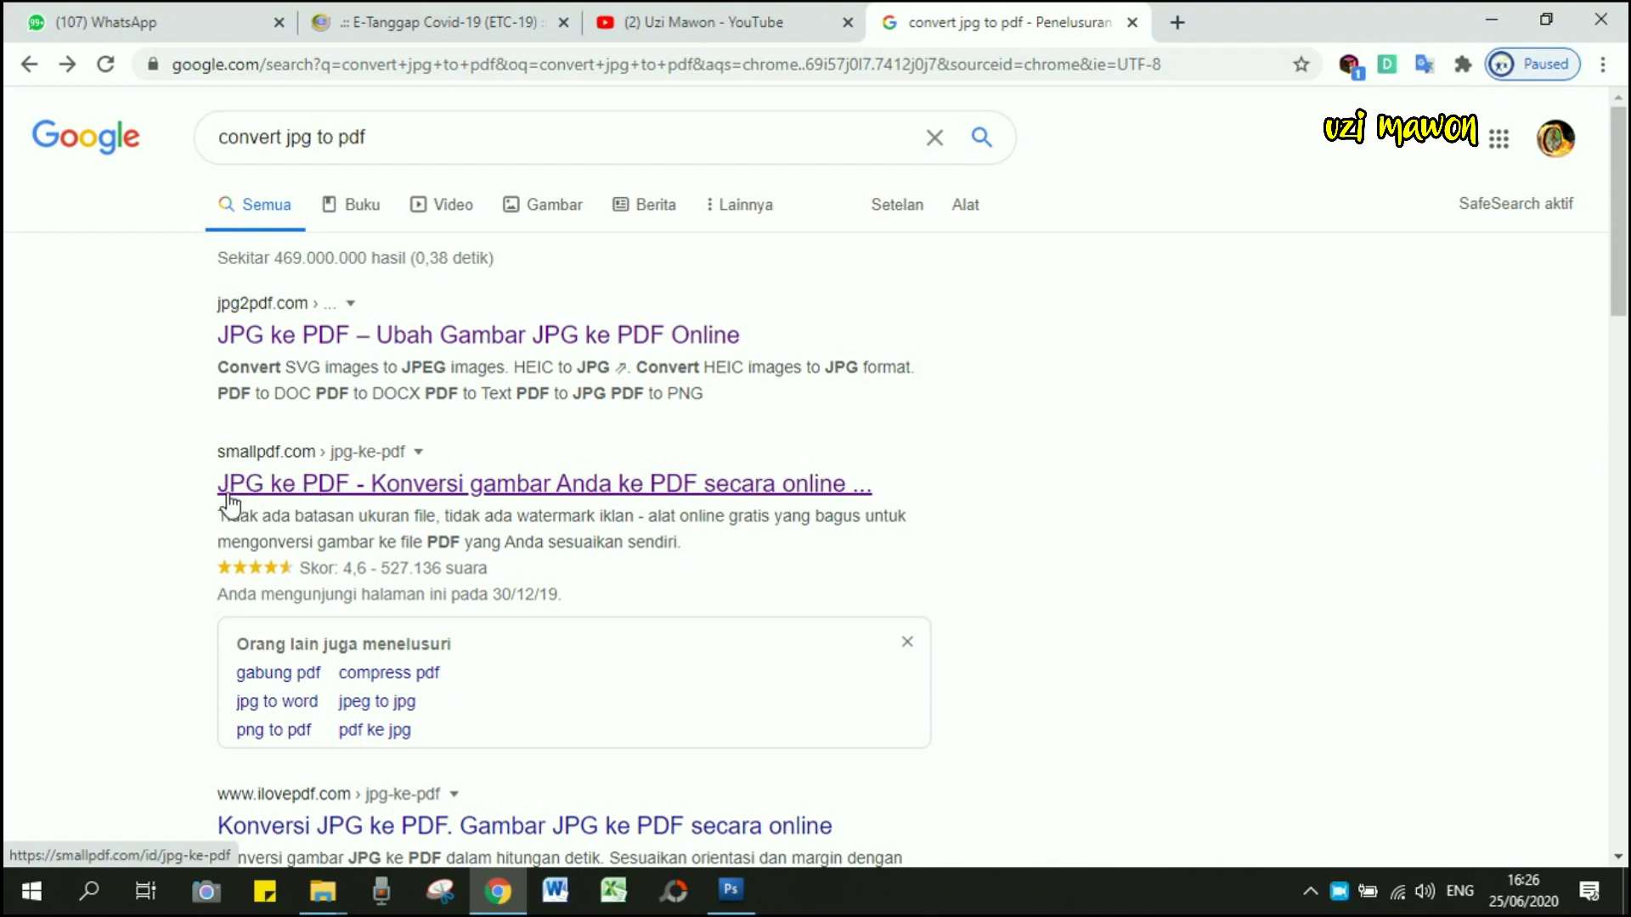
pyautogui.click(310, 501)
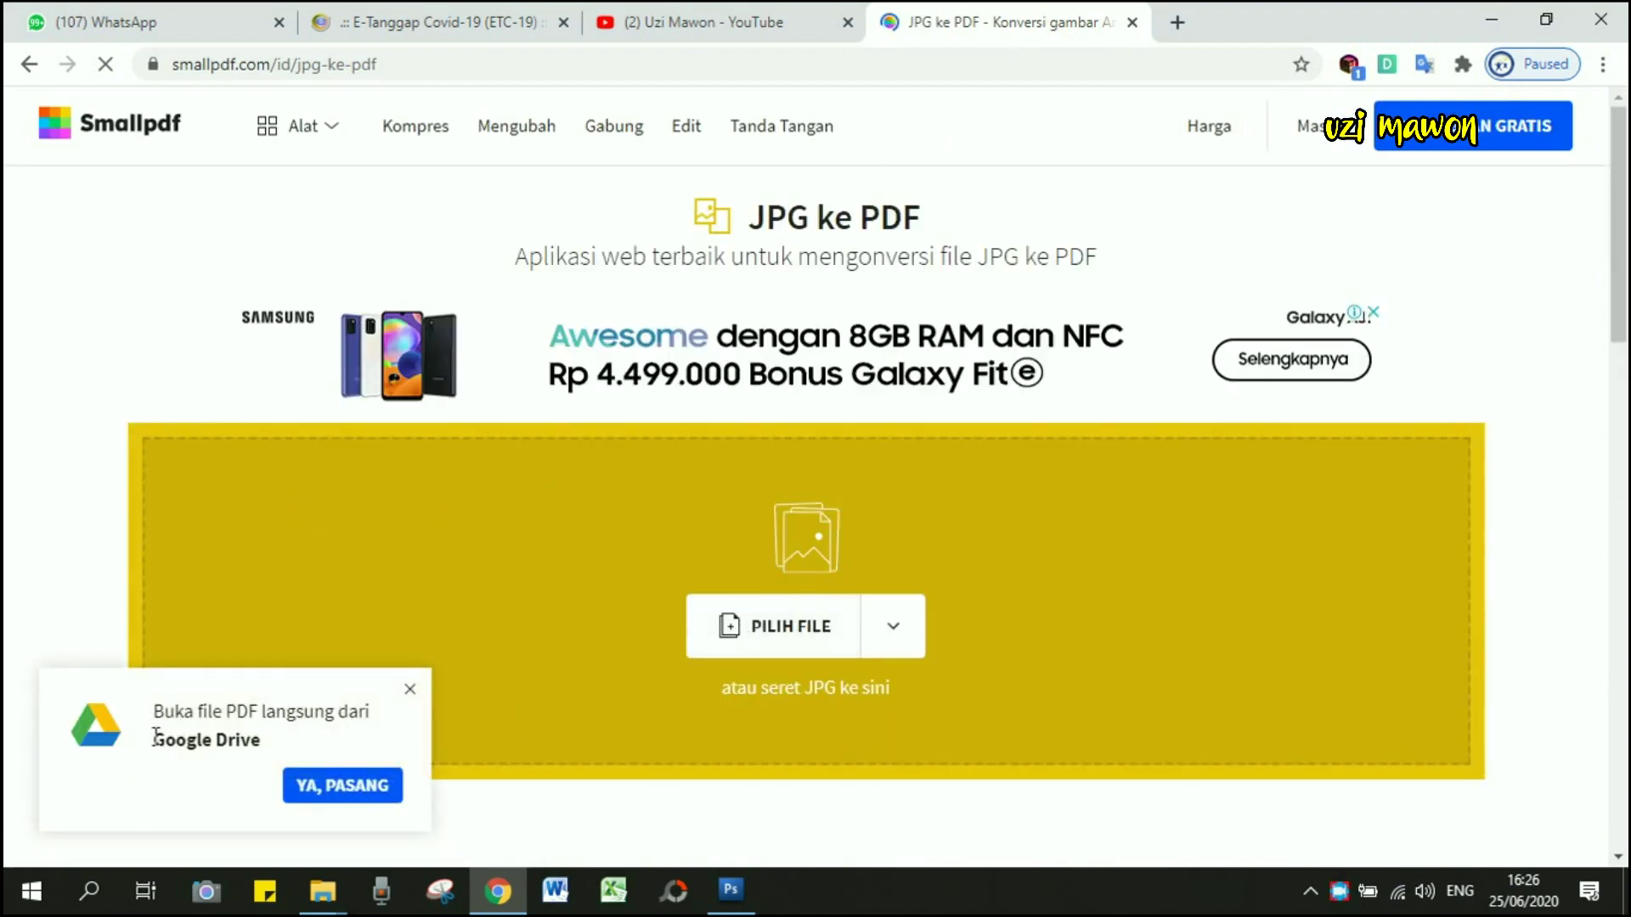
pyautogui.click(410, 690)
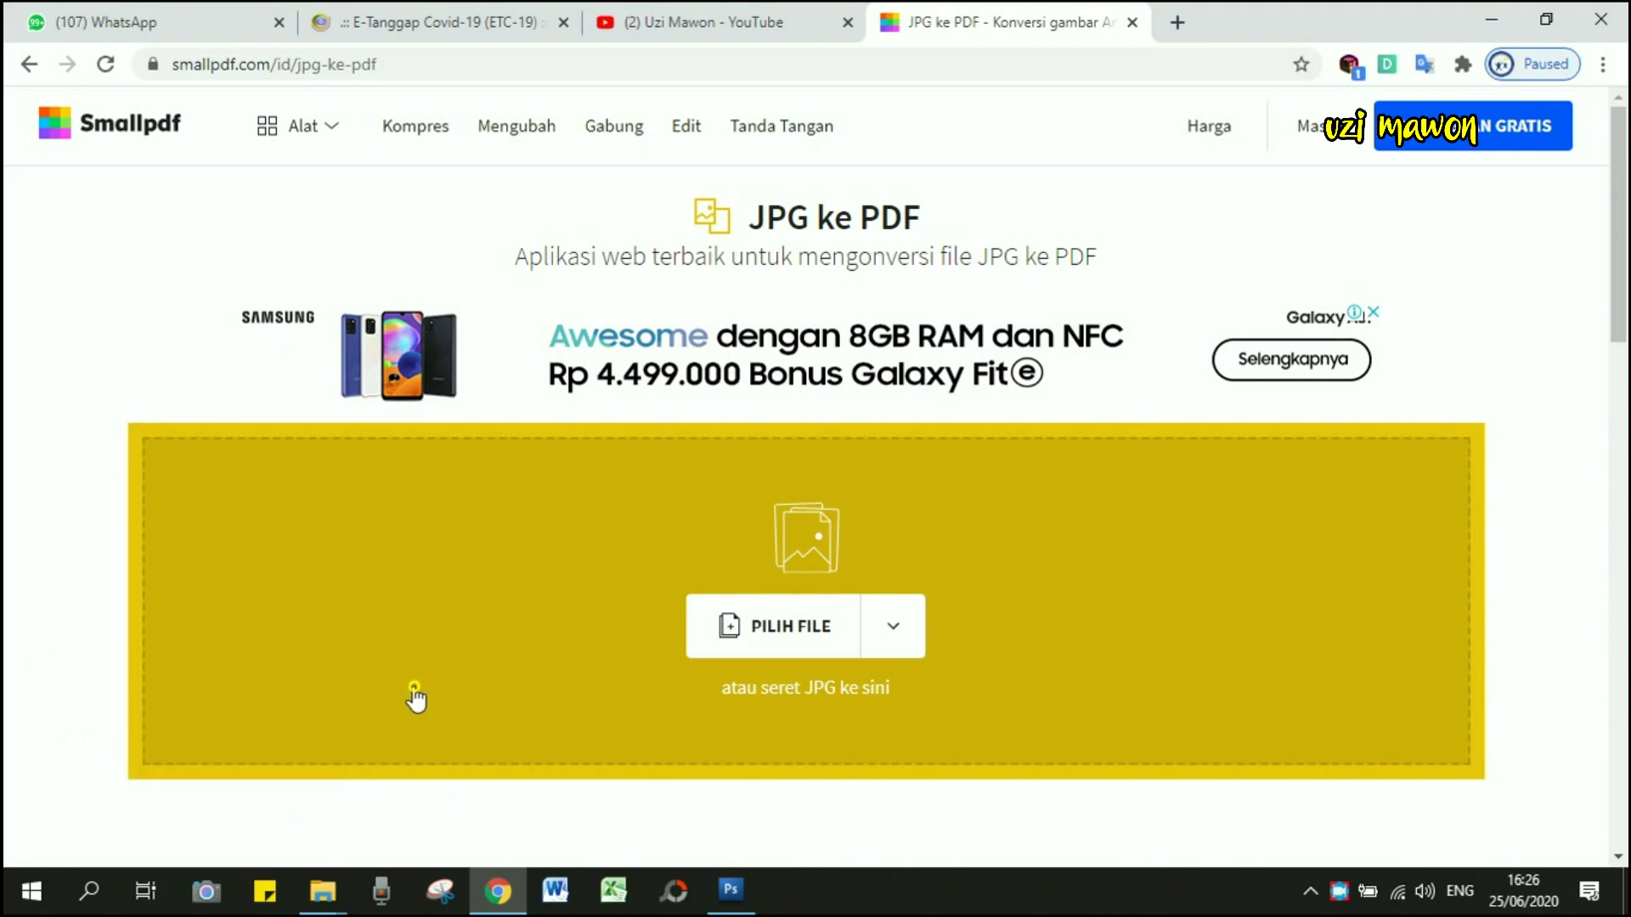
# Step: Load the image unnamed (1) from the Downloads folder into the converter and convert it to PDF
pyautogui.click(789, 633)
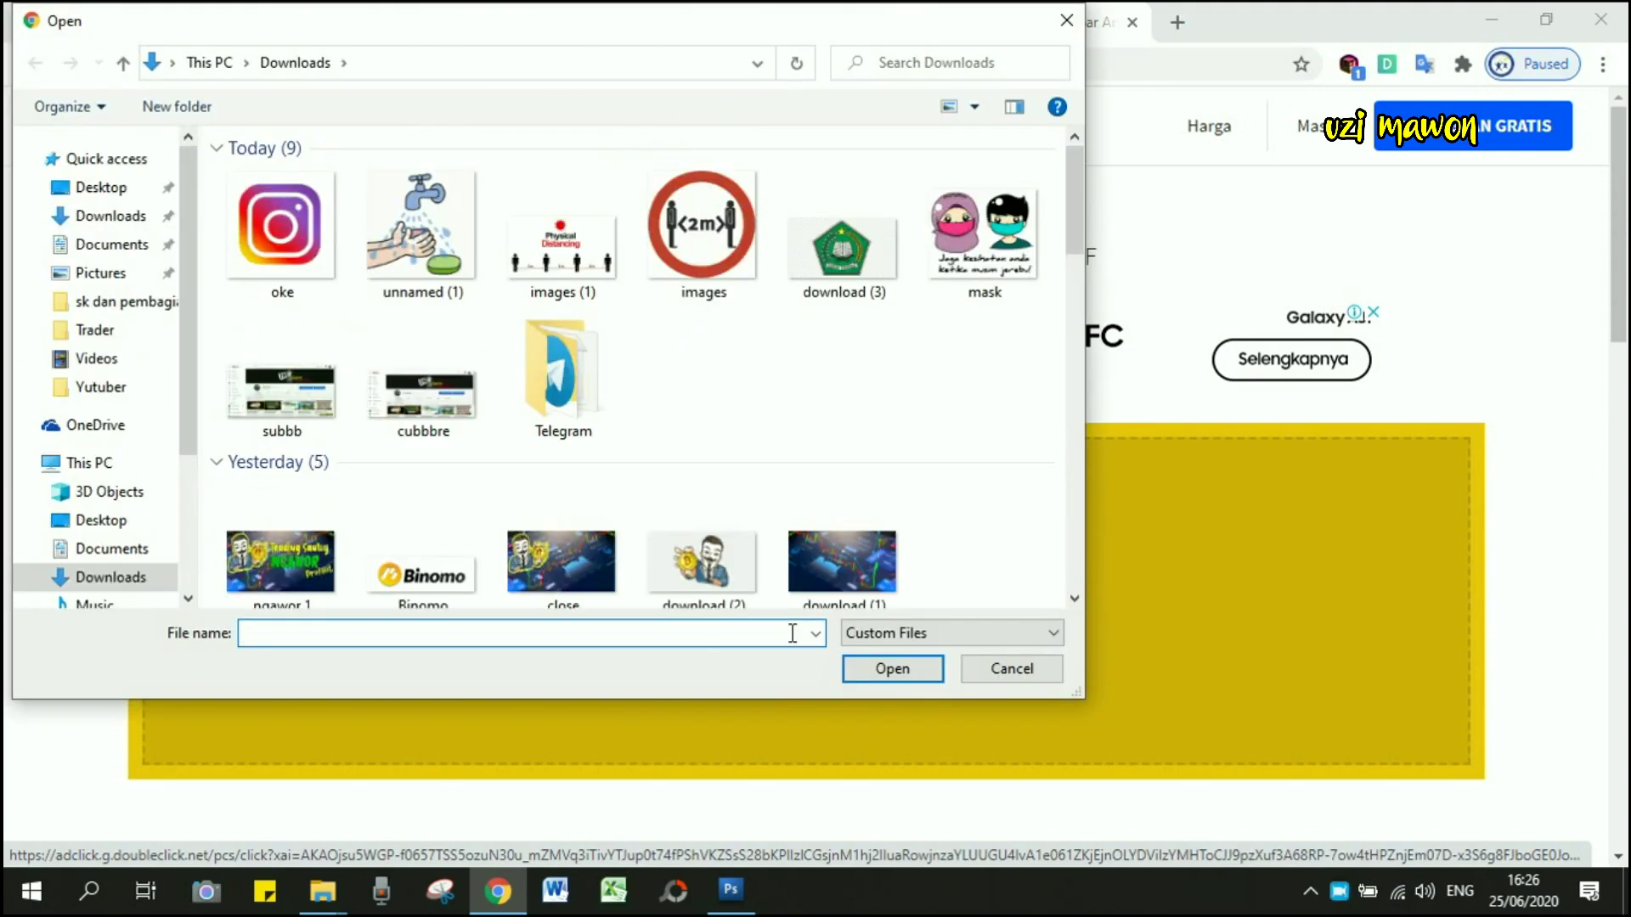
pyautogui.click(421, 228)
pyautogui.click(422, 231)
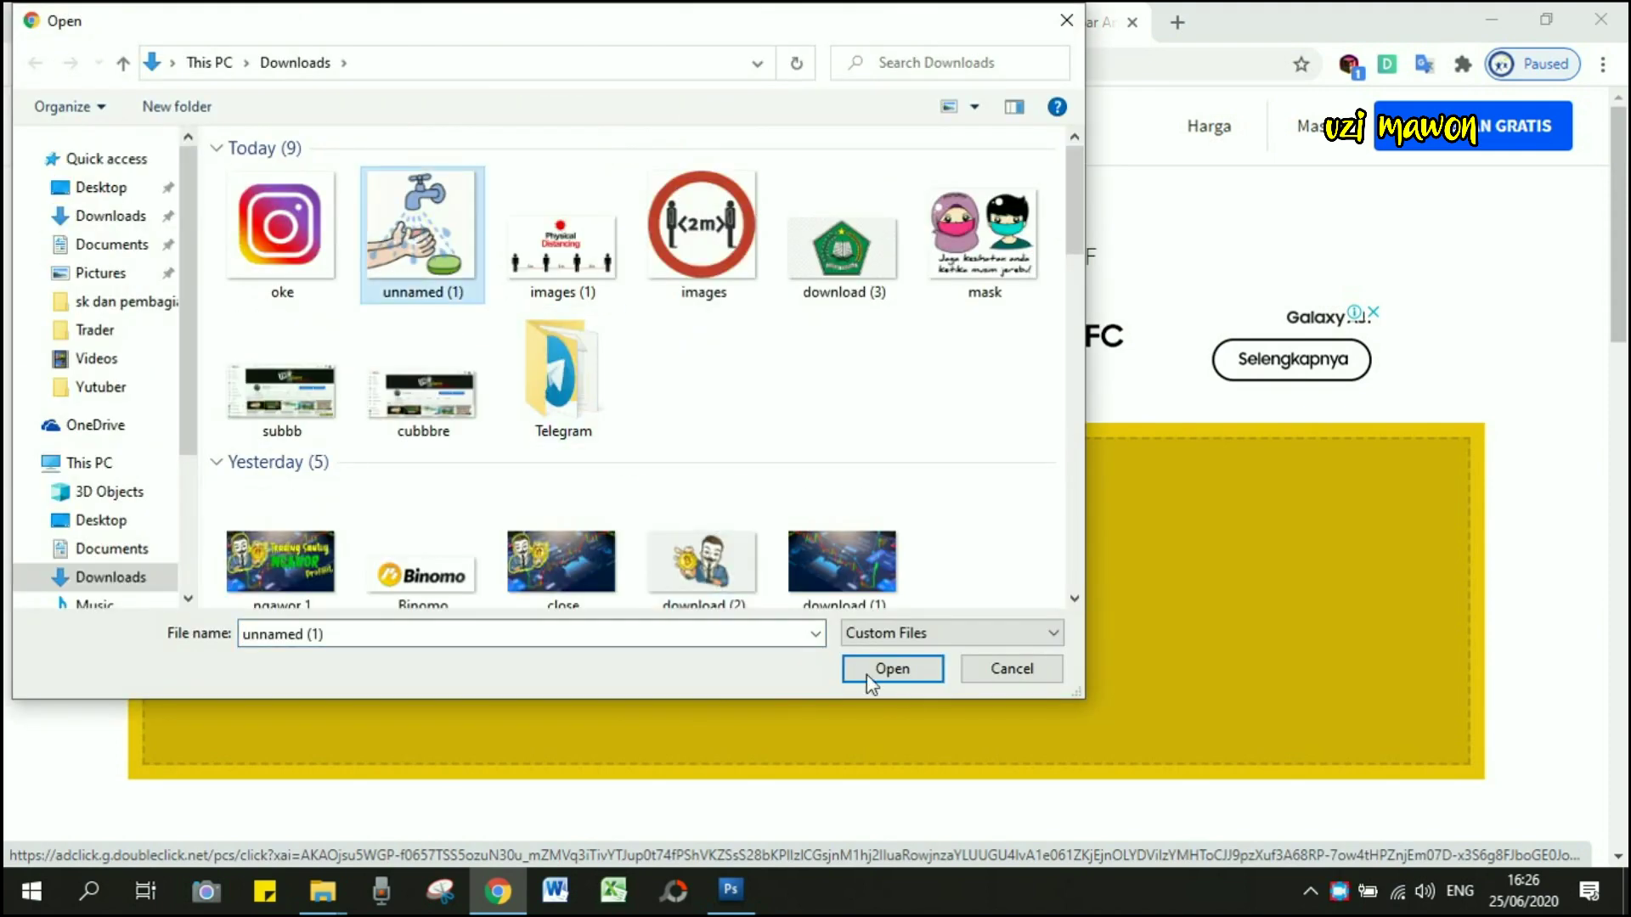
pyautogui.click(890, 672)
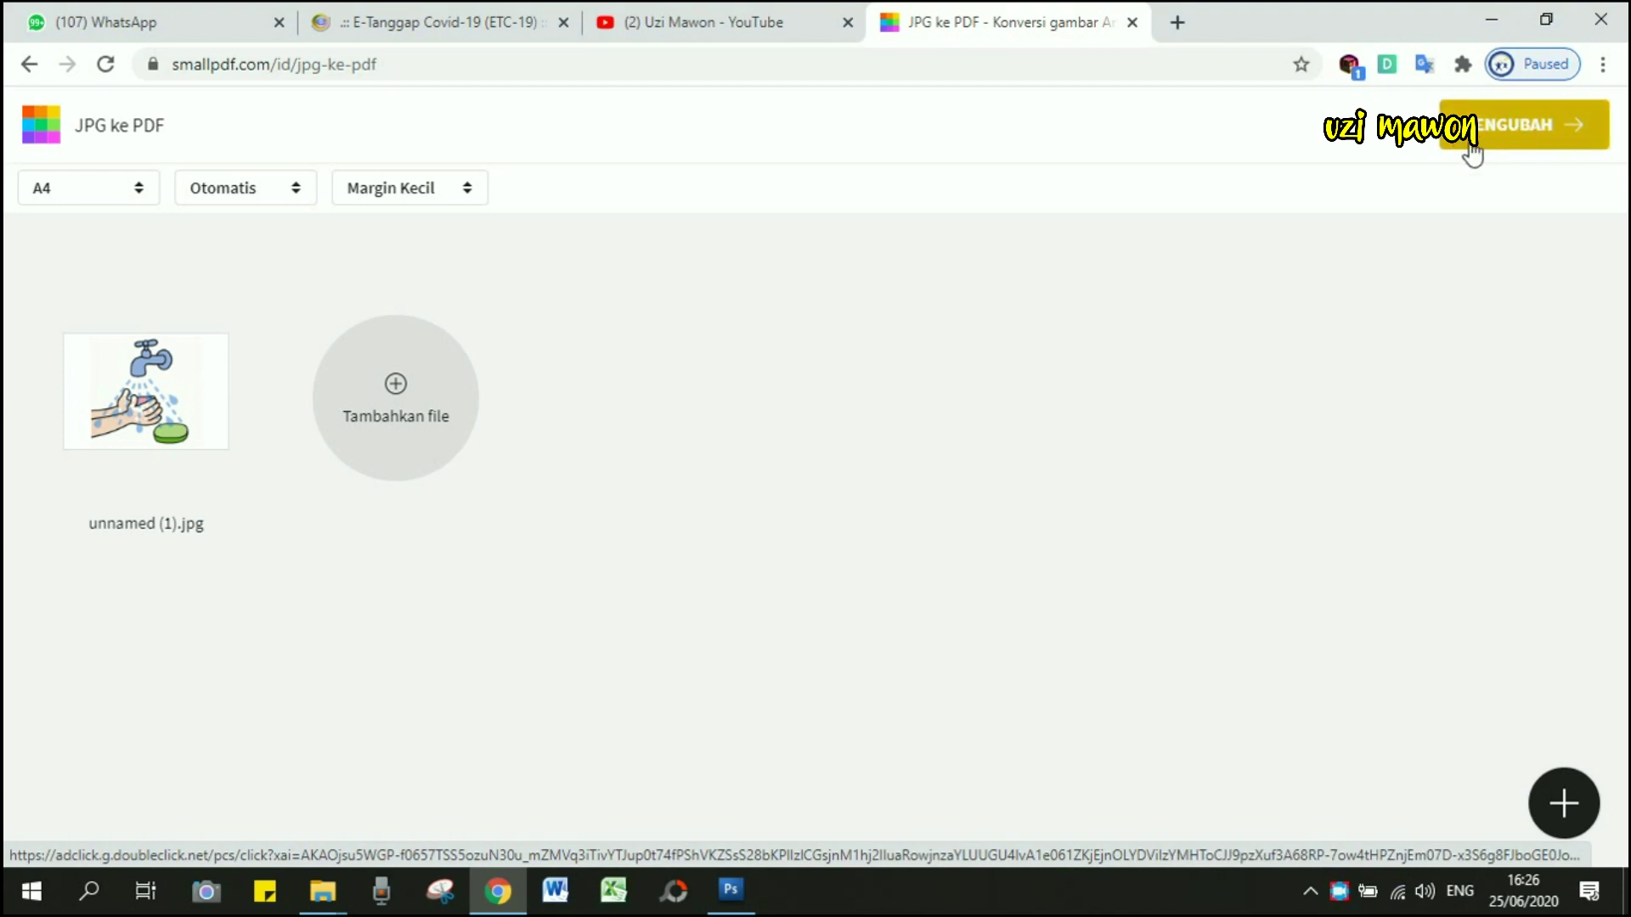
pyautogui.click(1536, 144)
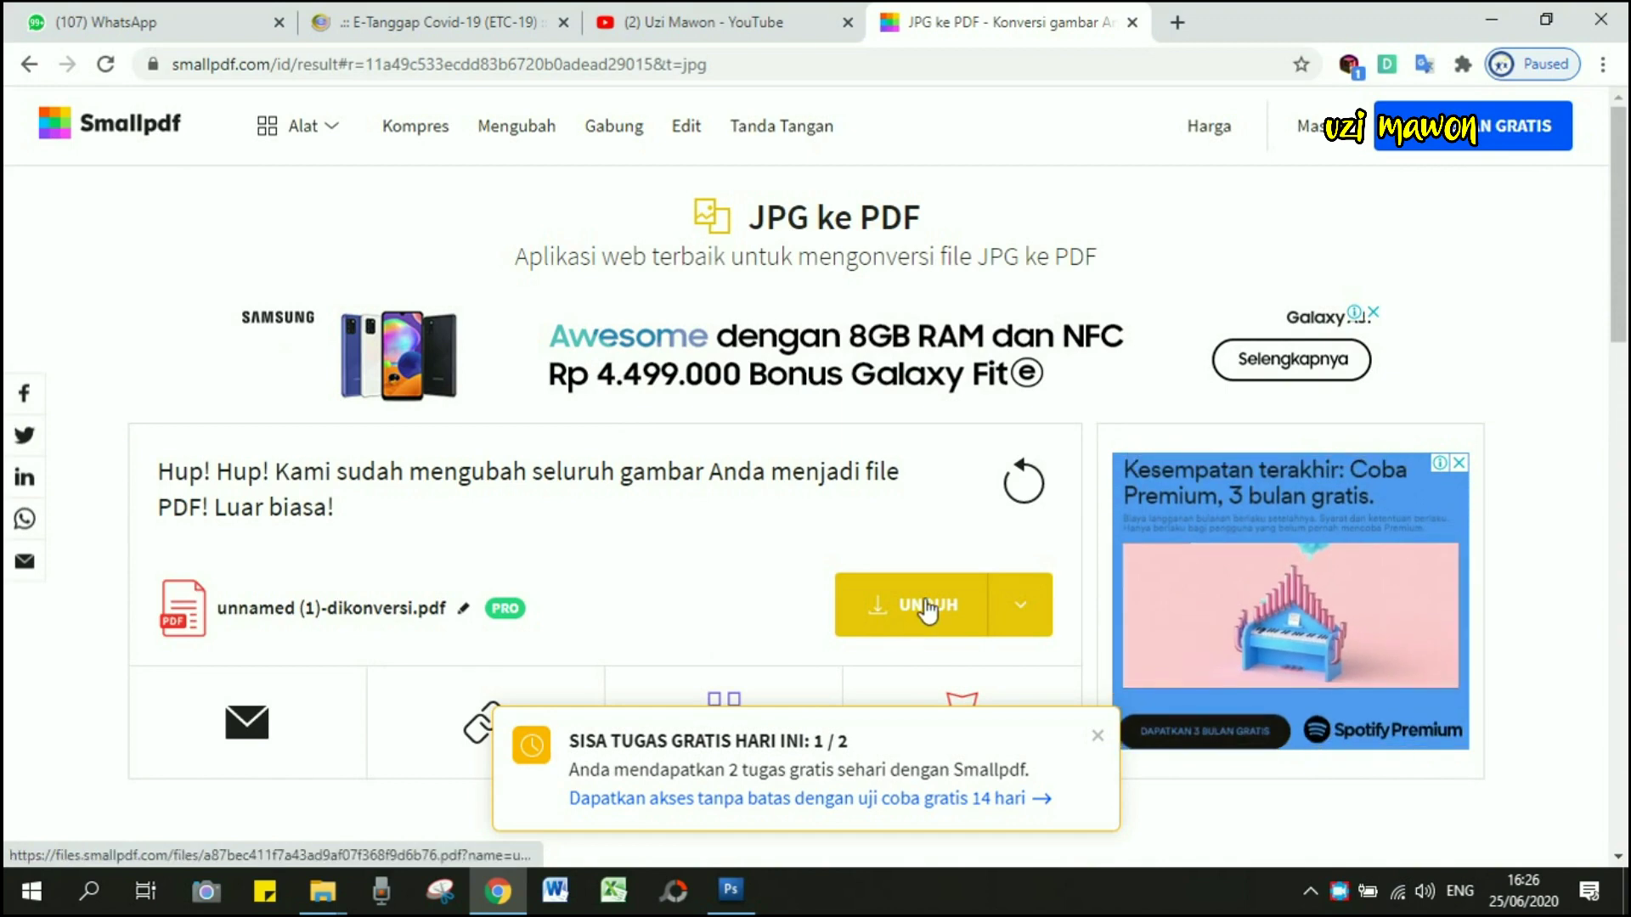
# Step: Download the converted file as unnamed (1)-dikonversi to the Downloads folder and check it there in the file manager
pyautogui.click(897, 608)
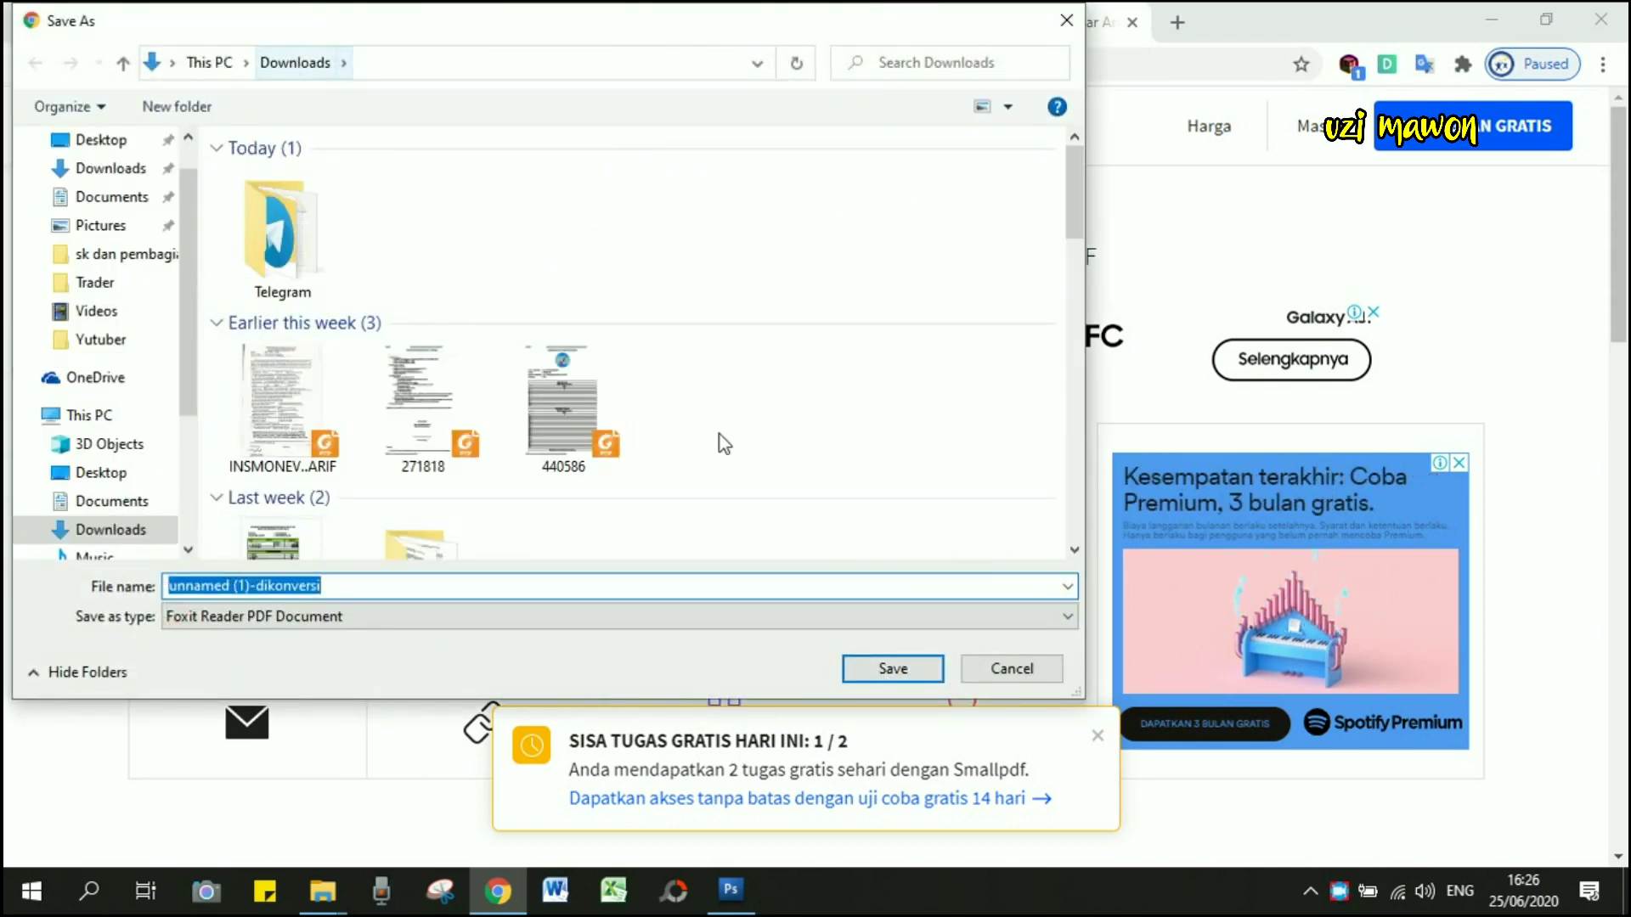
pyautogui.click(895, 675)
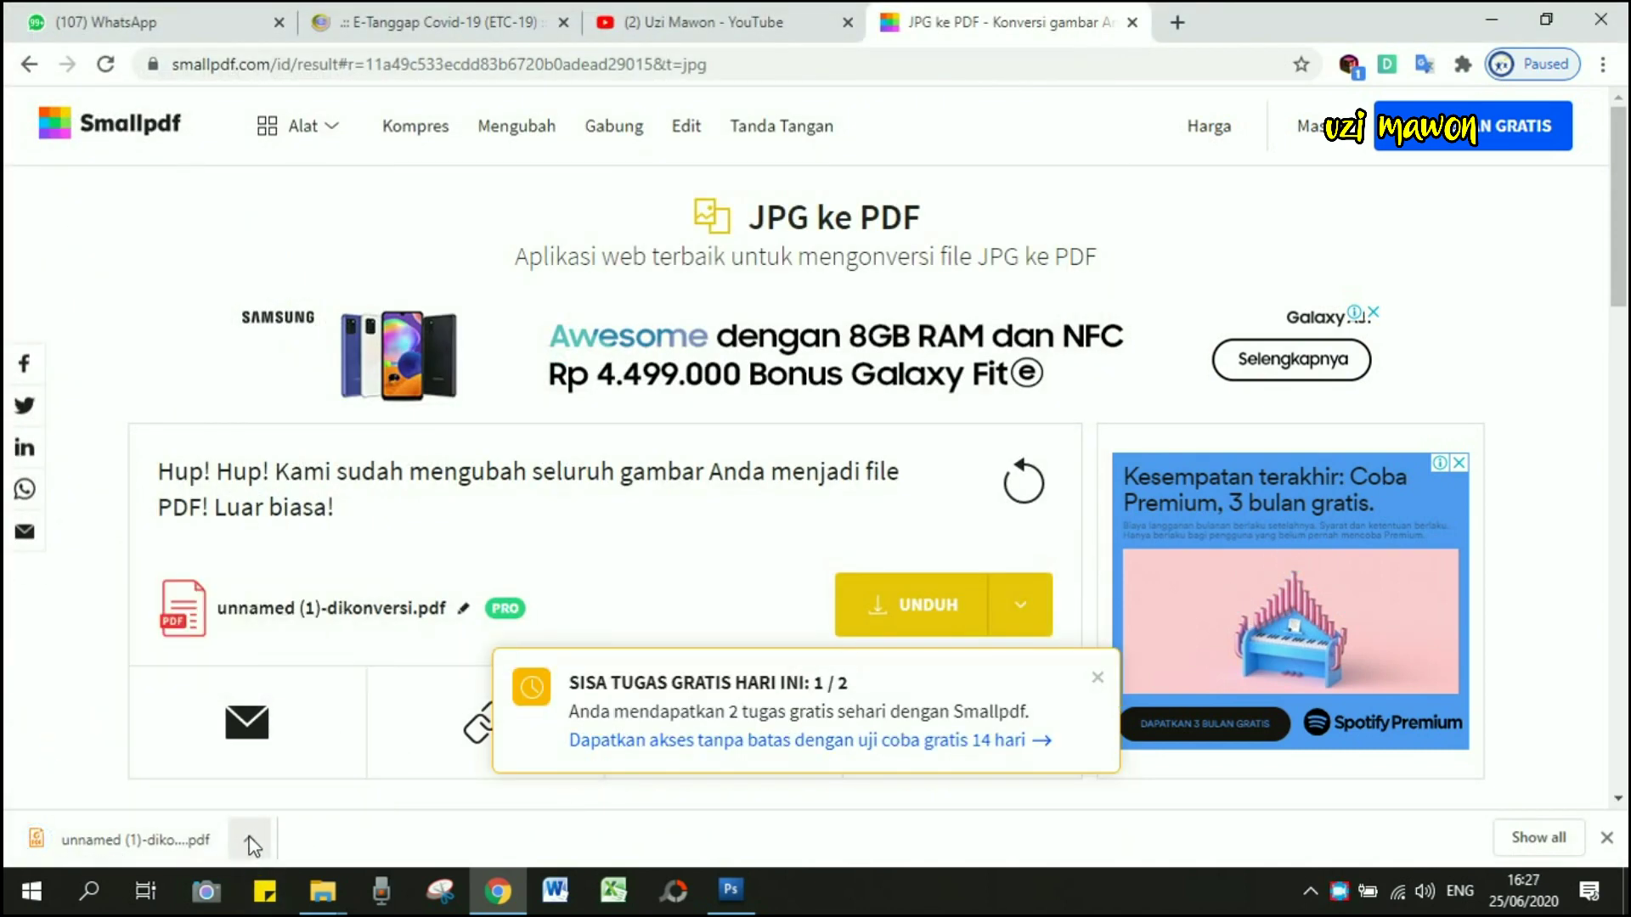
pyautogui.click(251, 845)
pyautogui.click(311, 768)
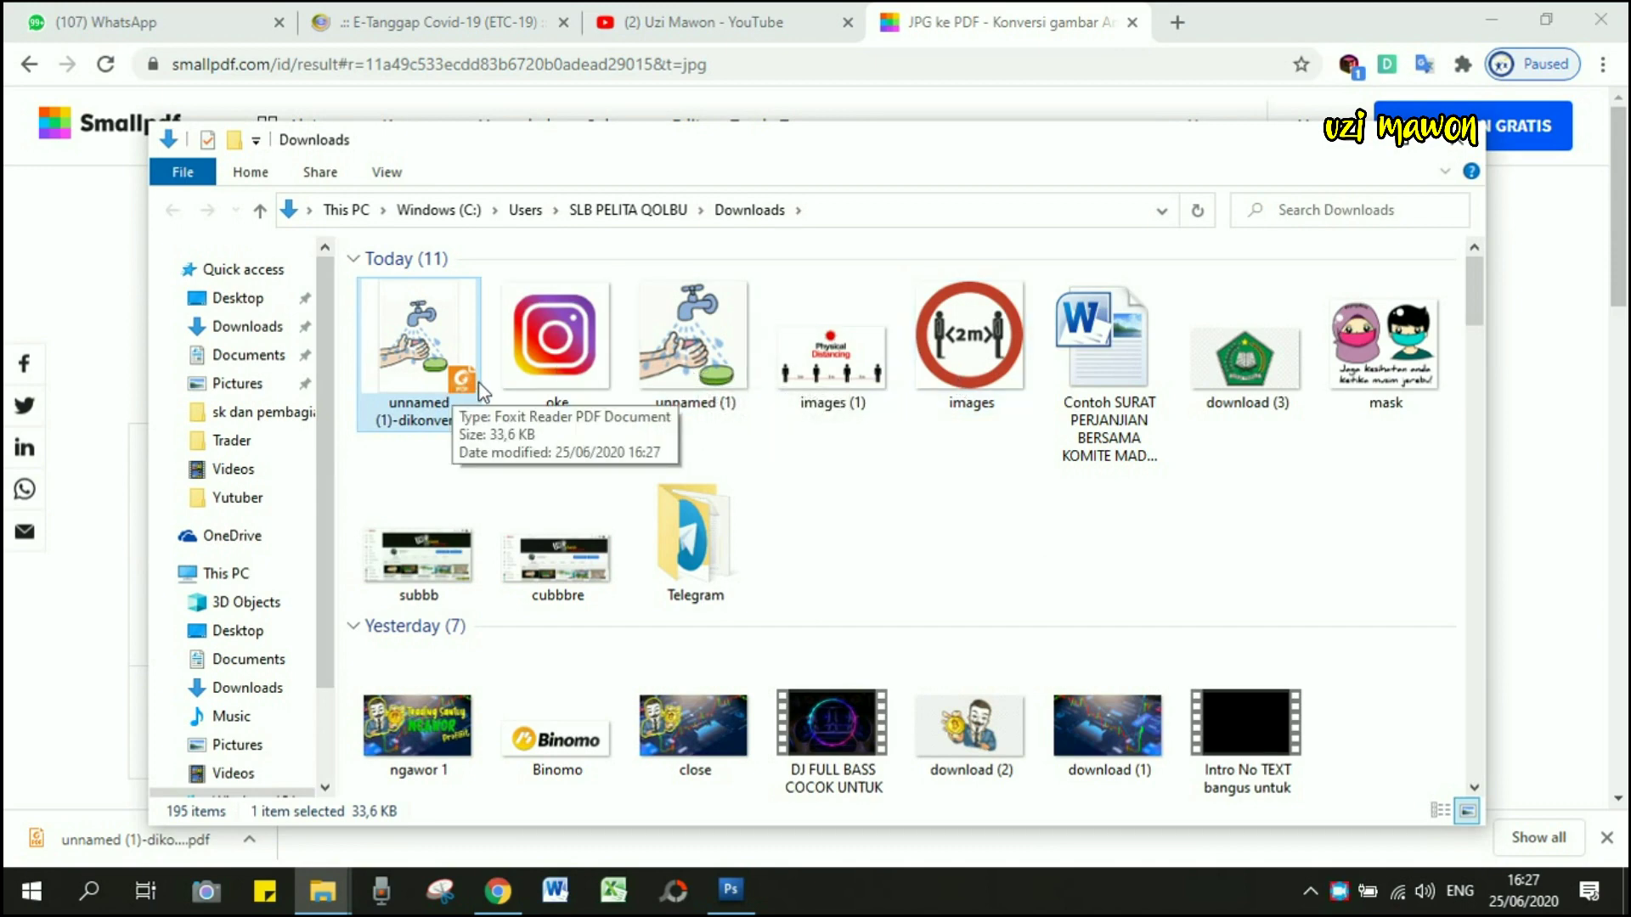
pyautogui.click(1451, 147)
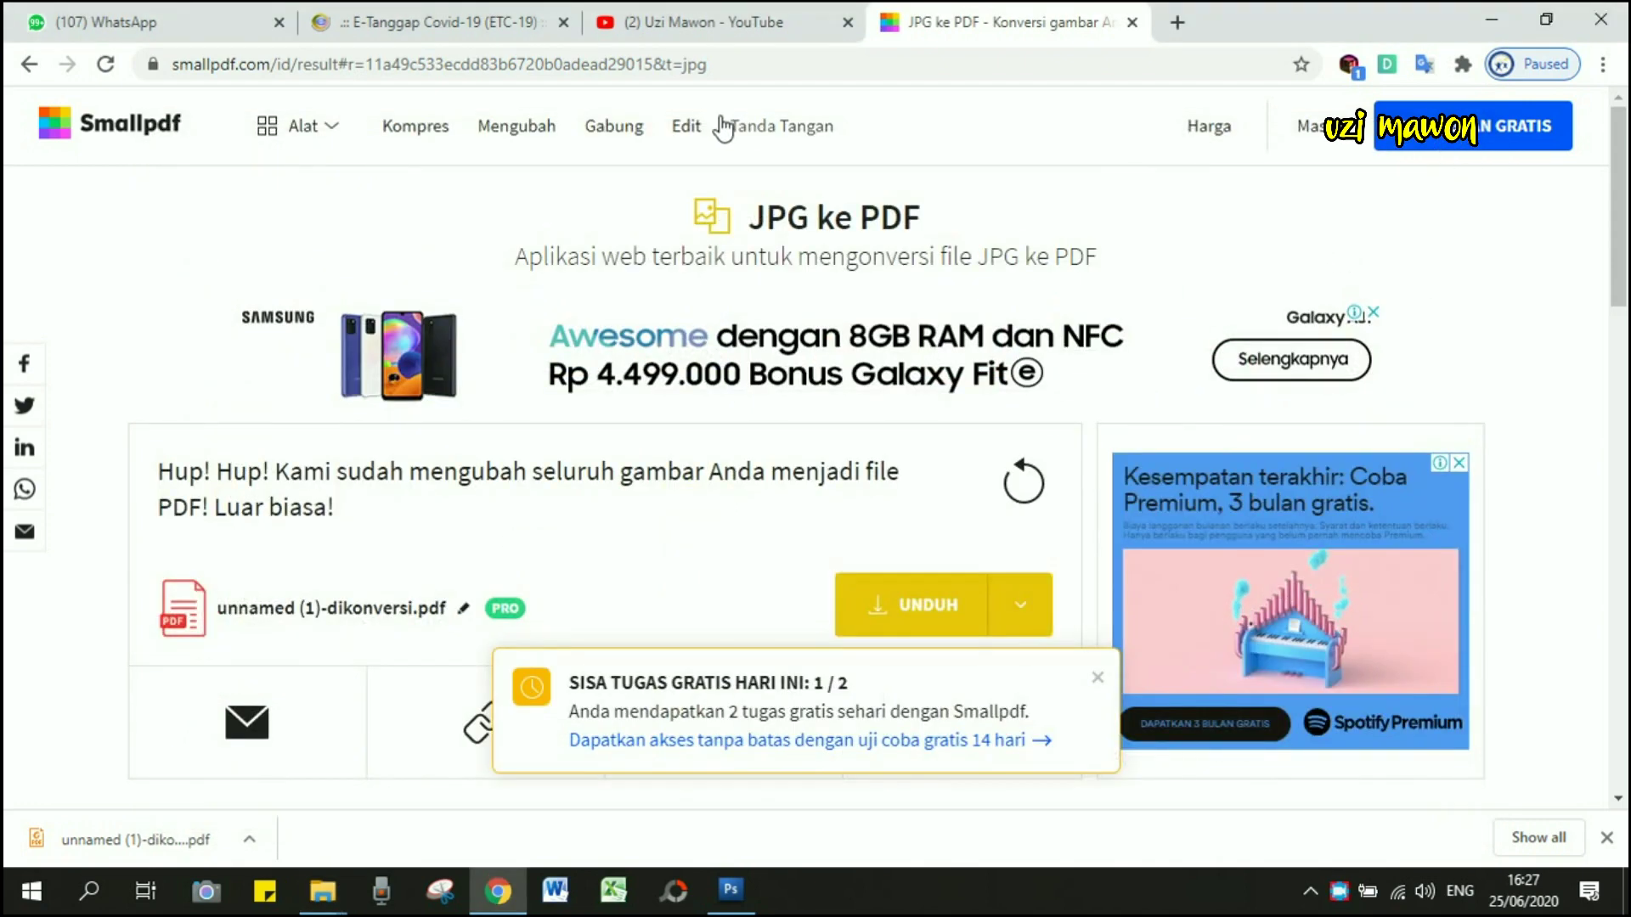
# Step: Return to E-Tanggap Covid-19 and review the Kesepakatan form's availability, verification upload and follow-up fields
pyautogui.click(393, 21)
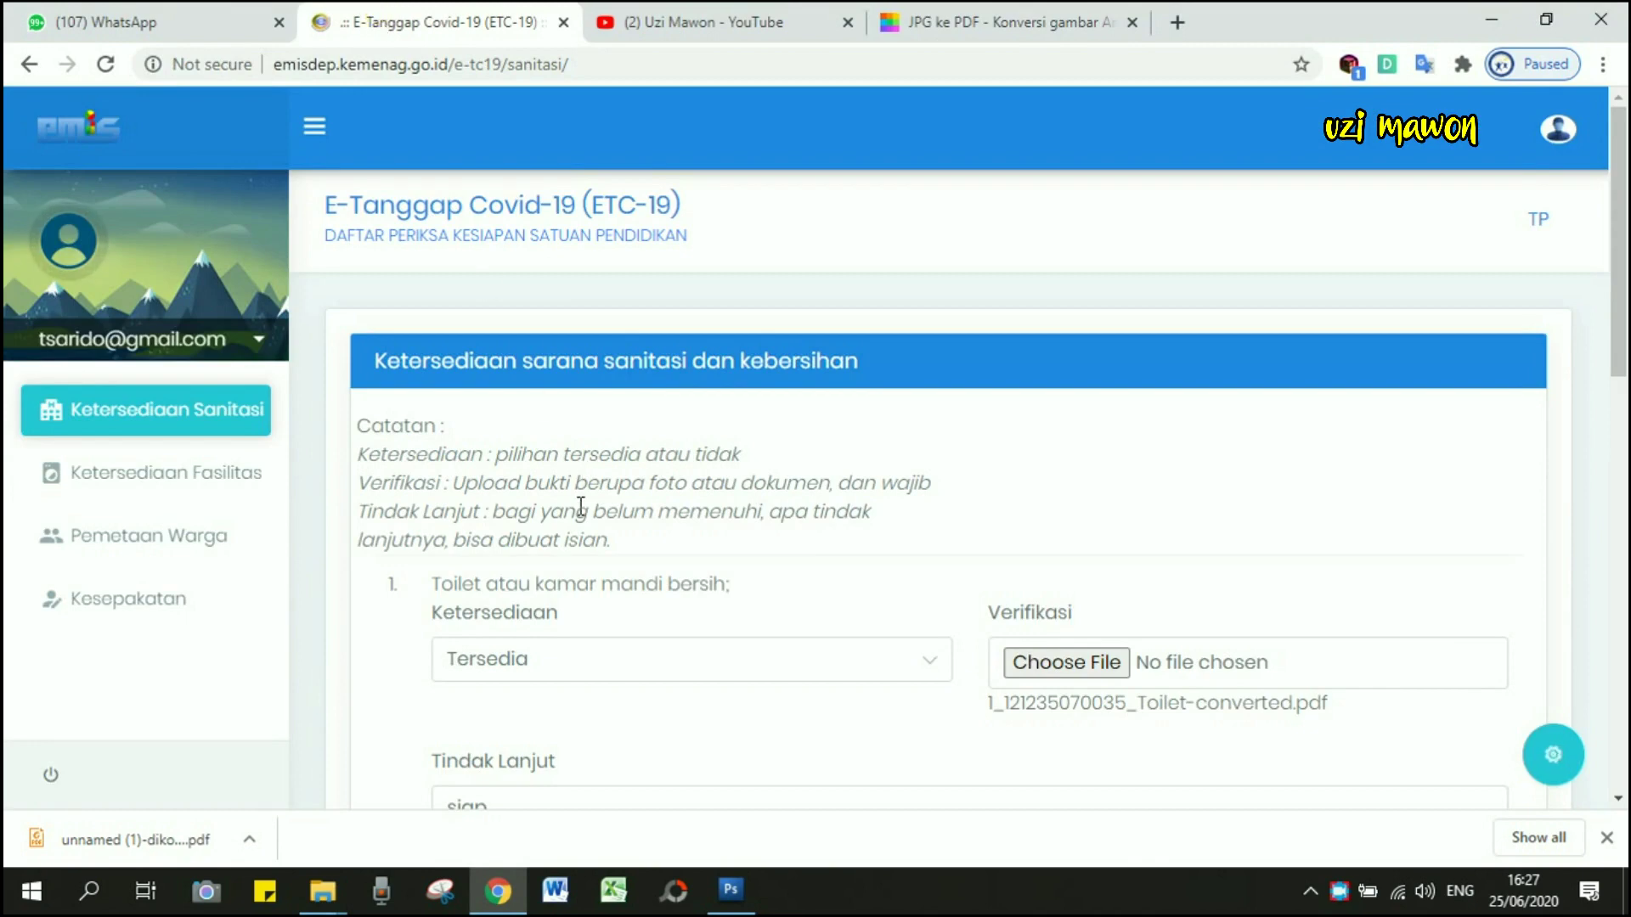
pyautogui.click(119, 603)
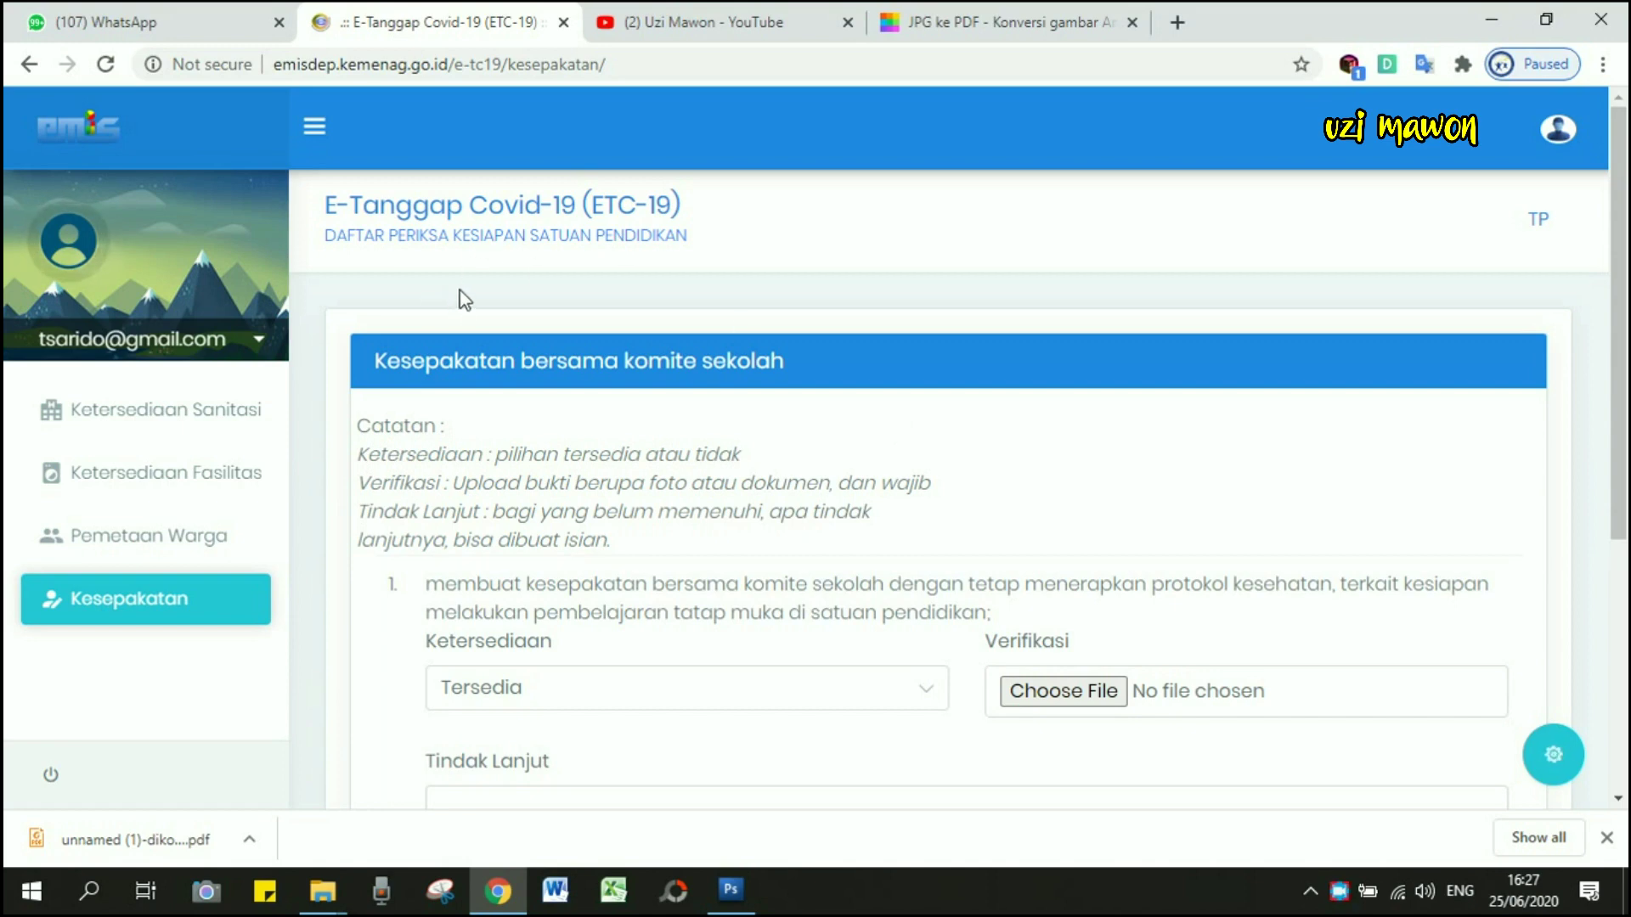
pyautogui.scroll(-3, 607, 564)
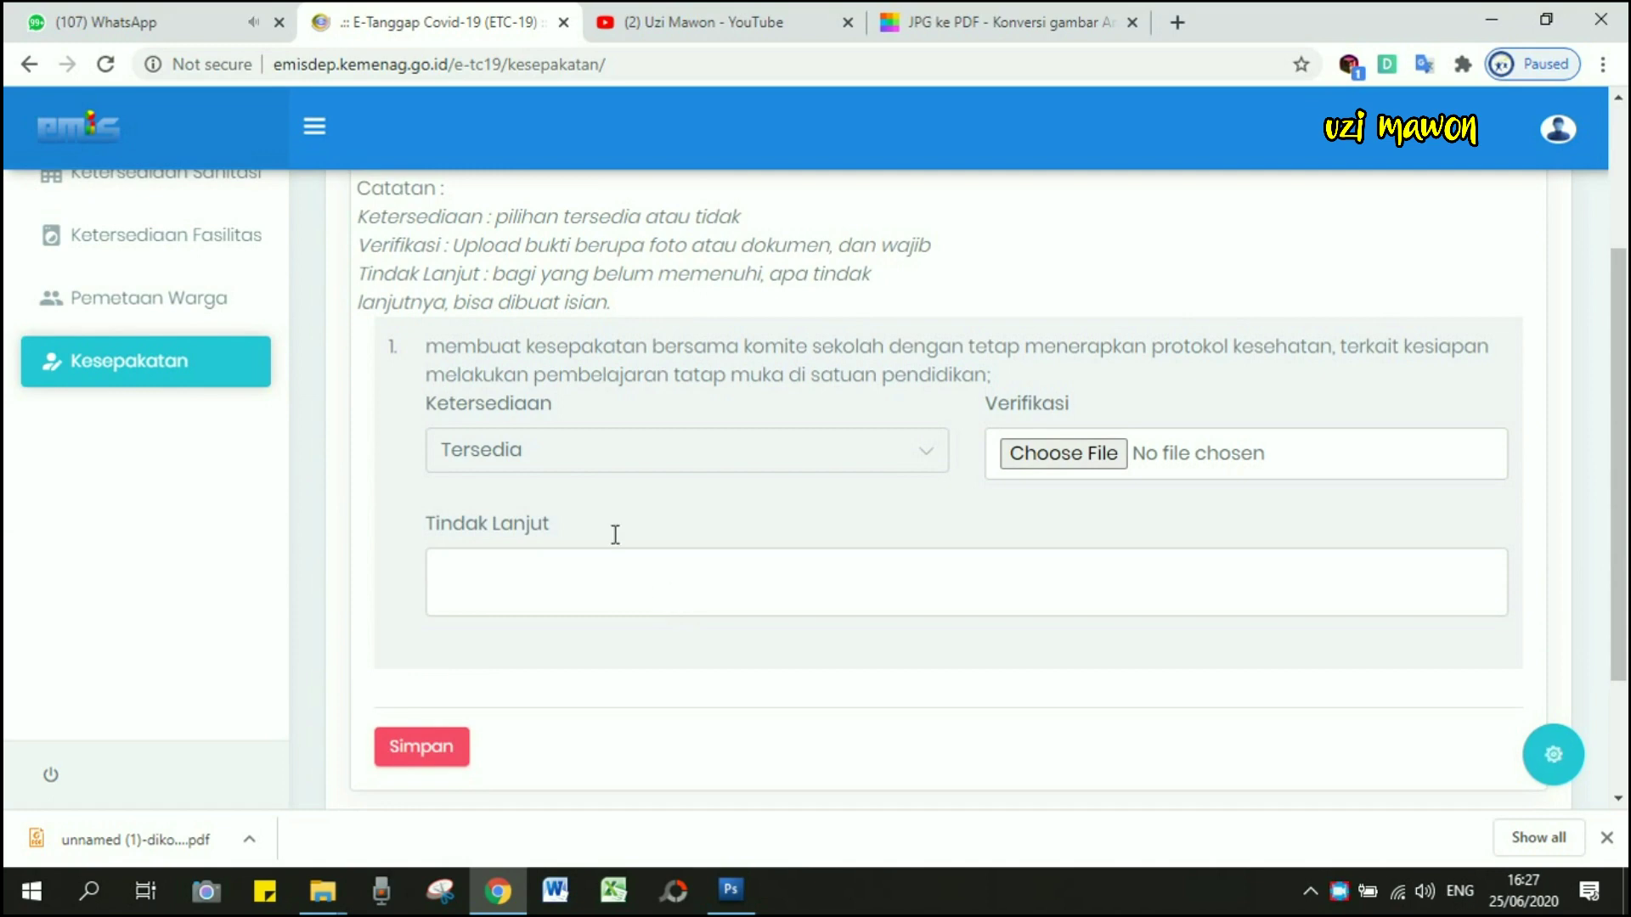
pyautogui.scroll(3, 673, 575)
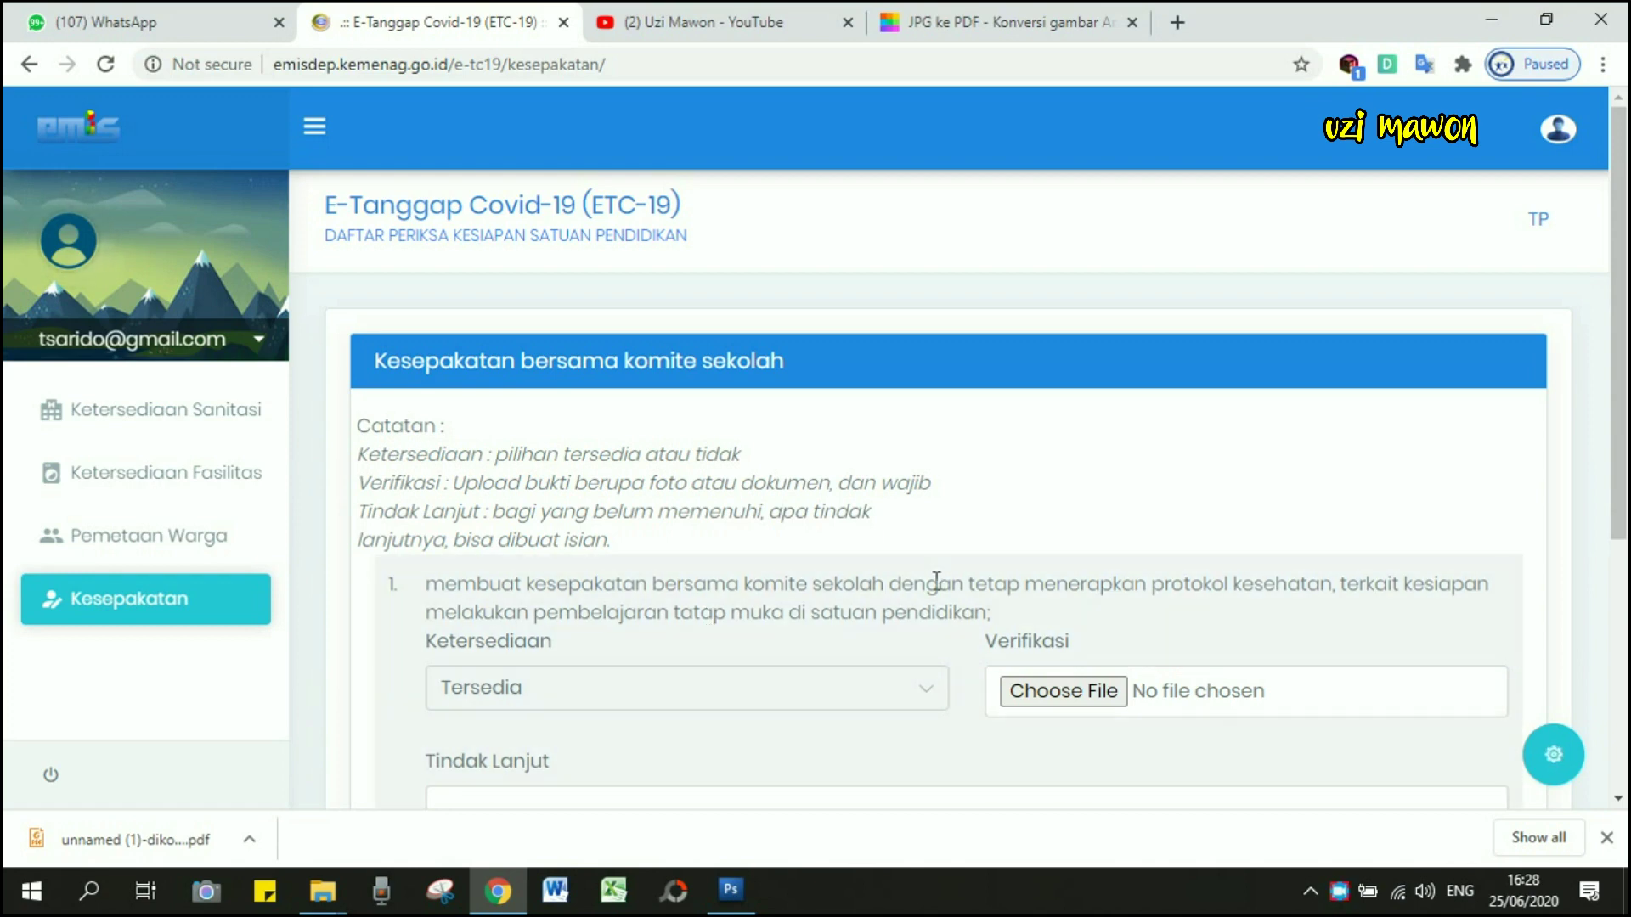
# Step: Switch to YouTube, open the channel's video on hiding the subscriber count, view its description area and pause playback
pyautogui.click(682, 15)
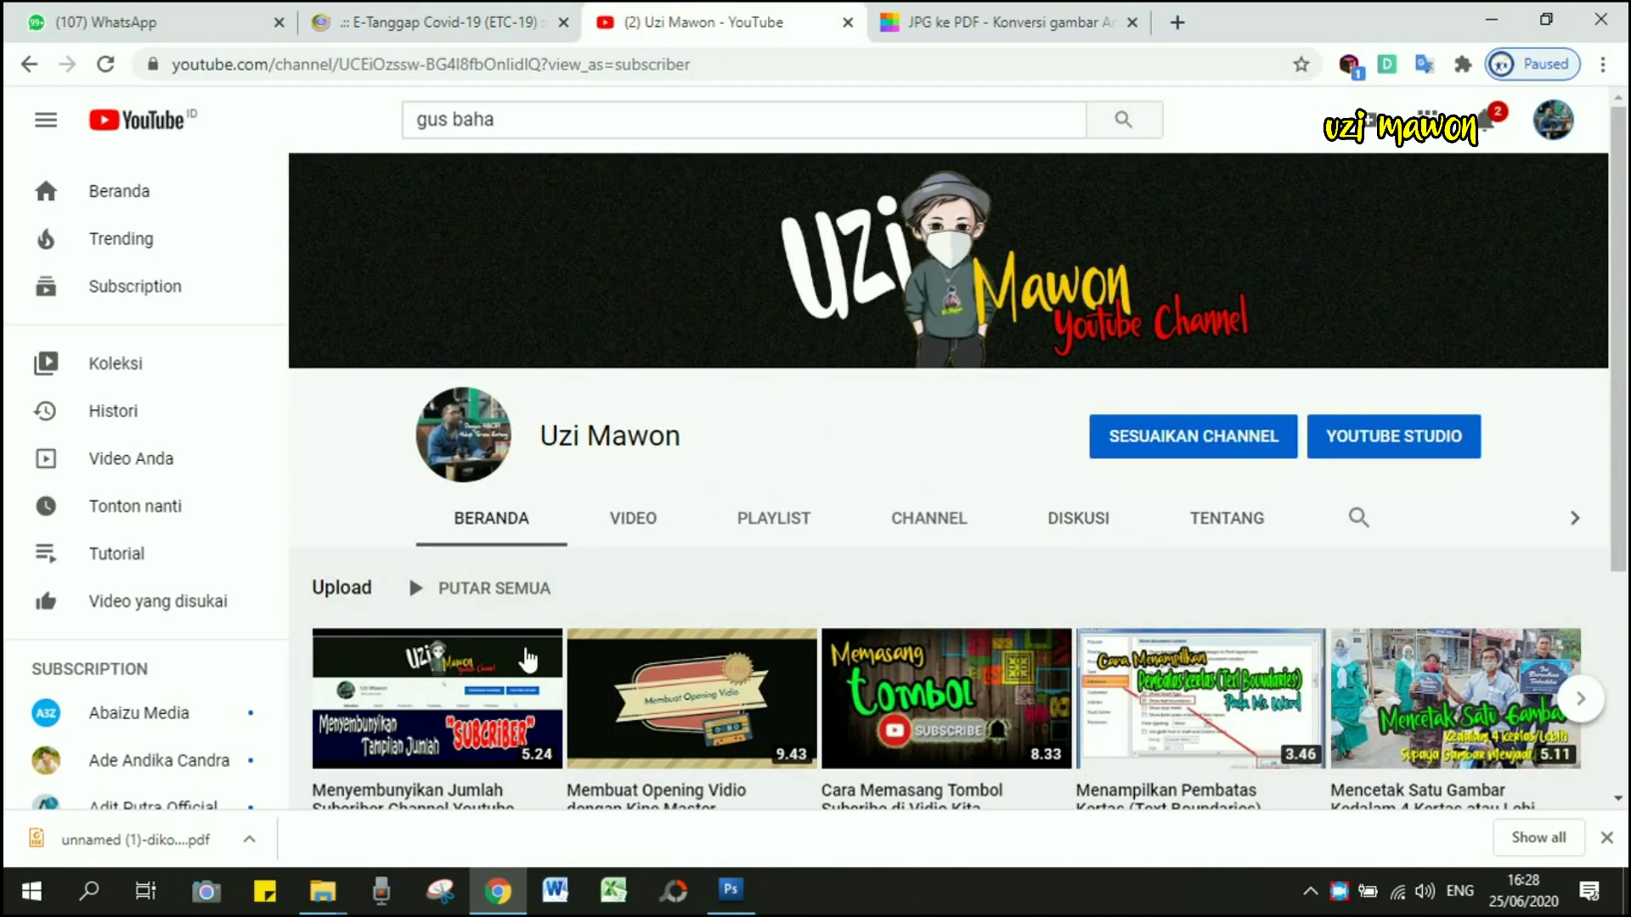
pyautogui.click(459, 686)
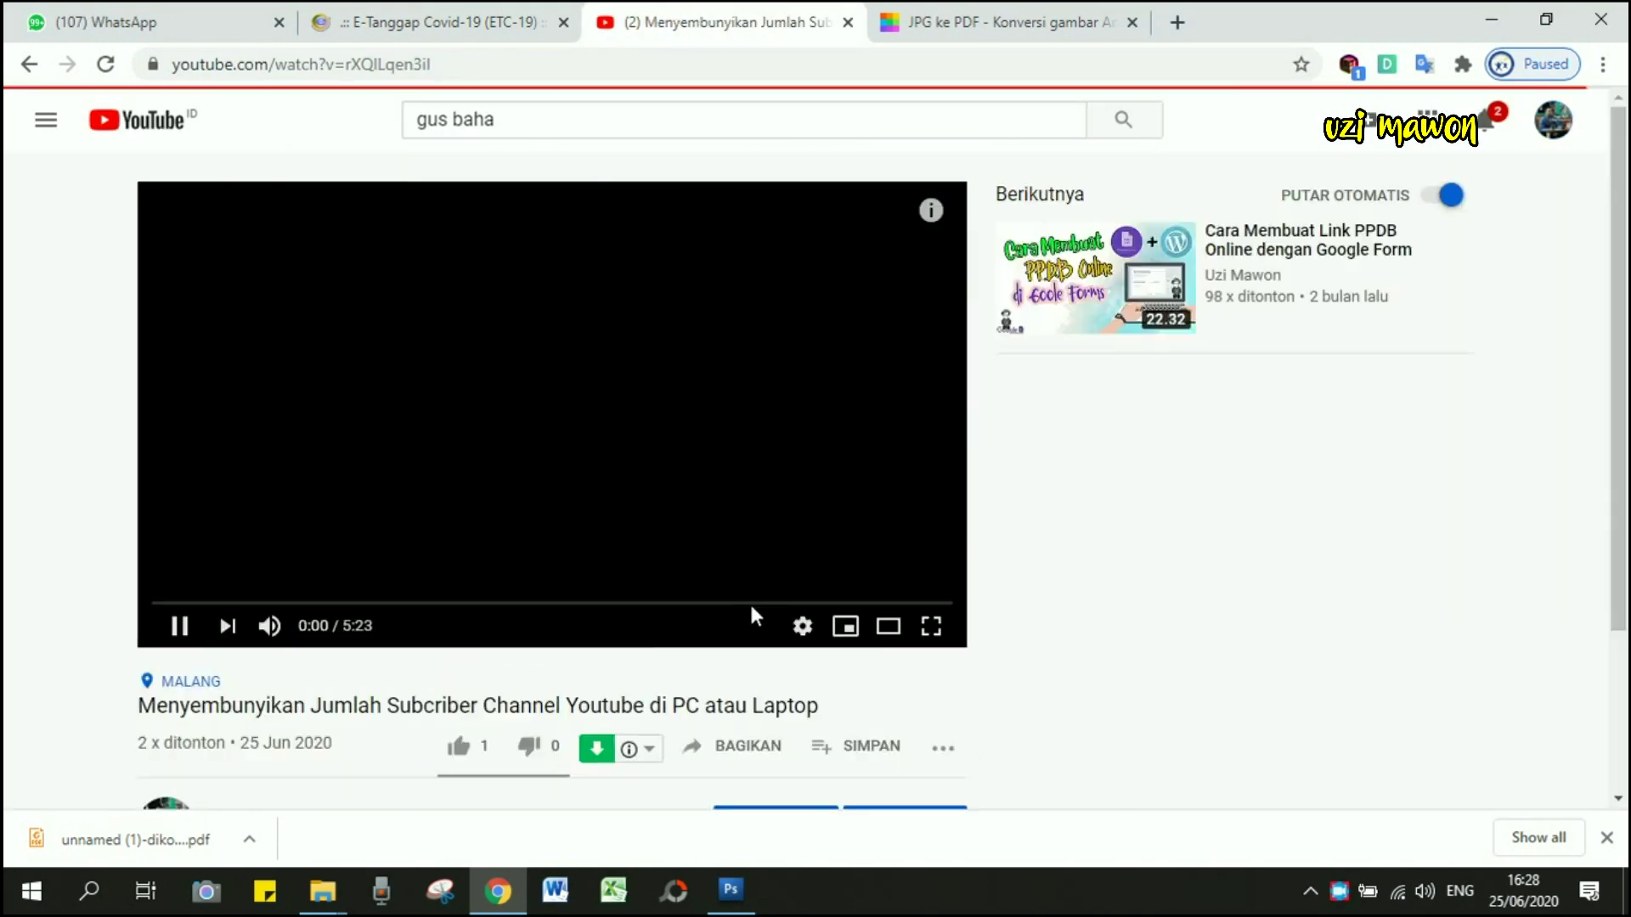
pyautogui.scroll(-3, 764, 629)
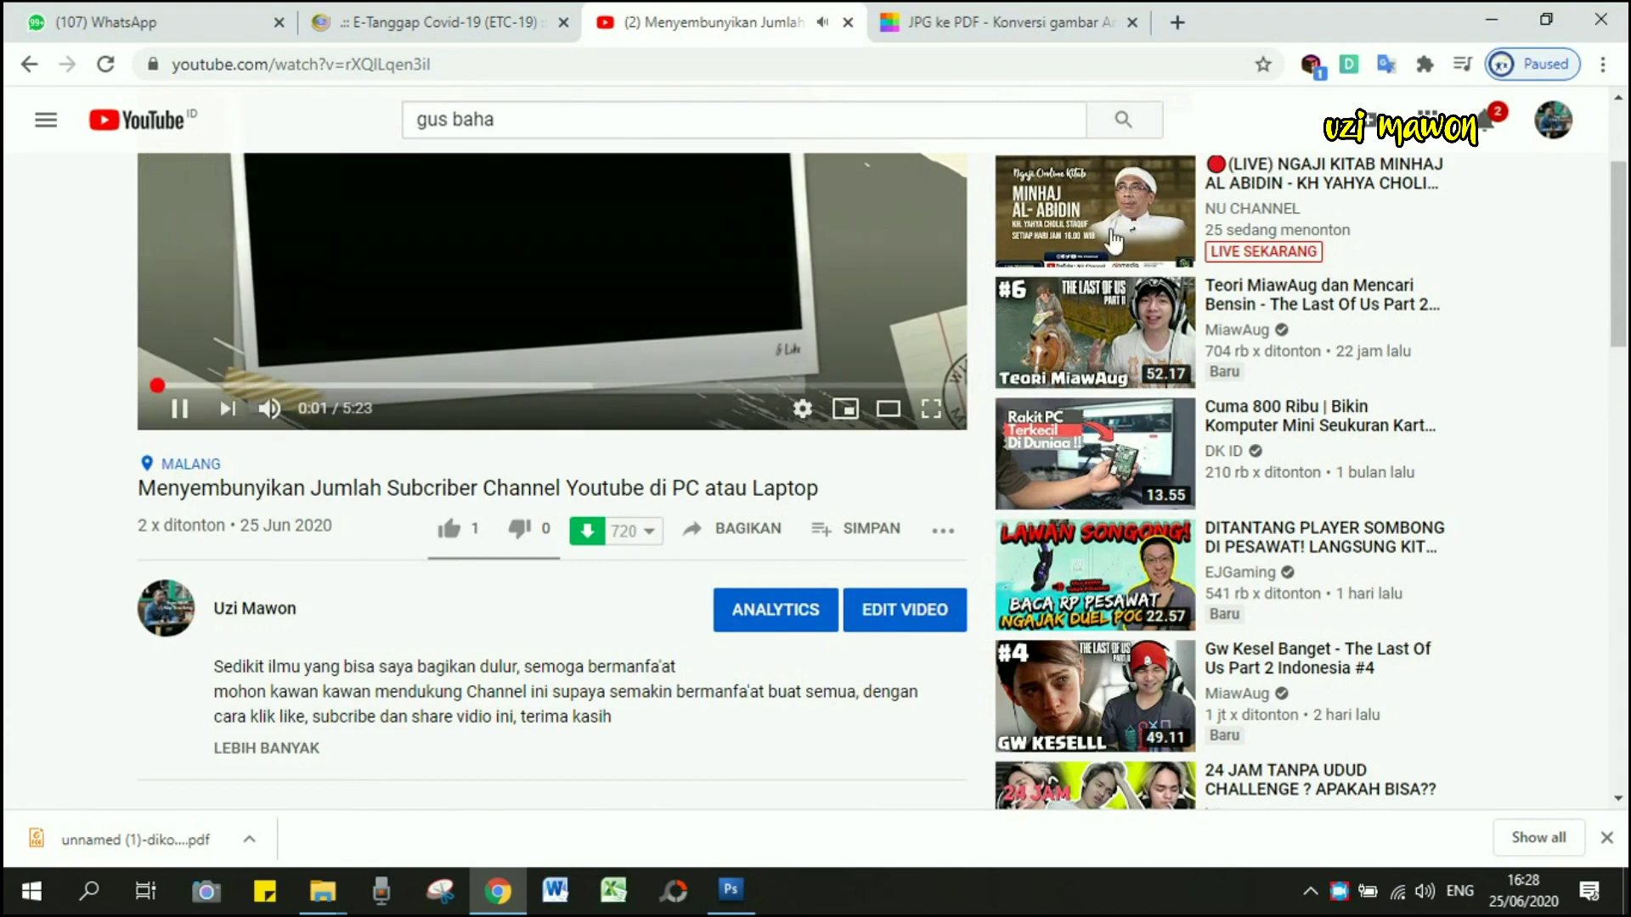
pyautogui.scroll(2, 680, 267)
pyautogui.click(609, 289)
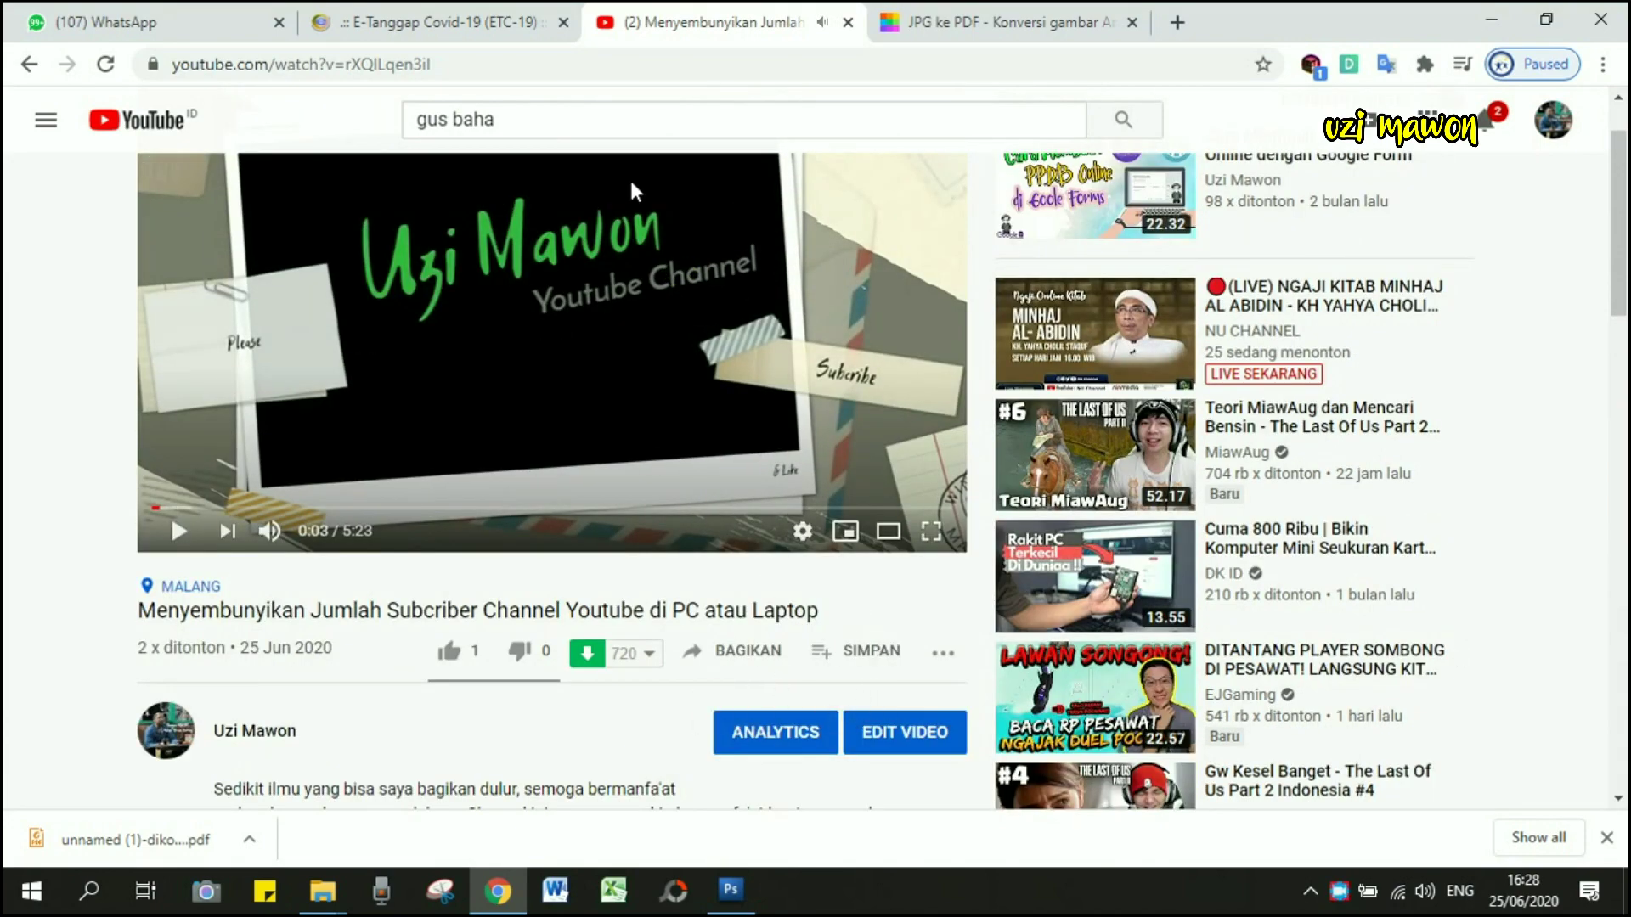
# Step: Return to the E-Tanggap Covid-19 page and minimize the browser to reveal the desktop
pyautogui.click(415, 28)
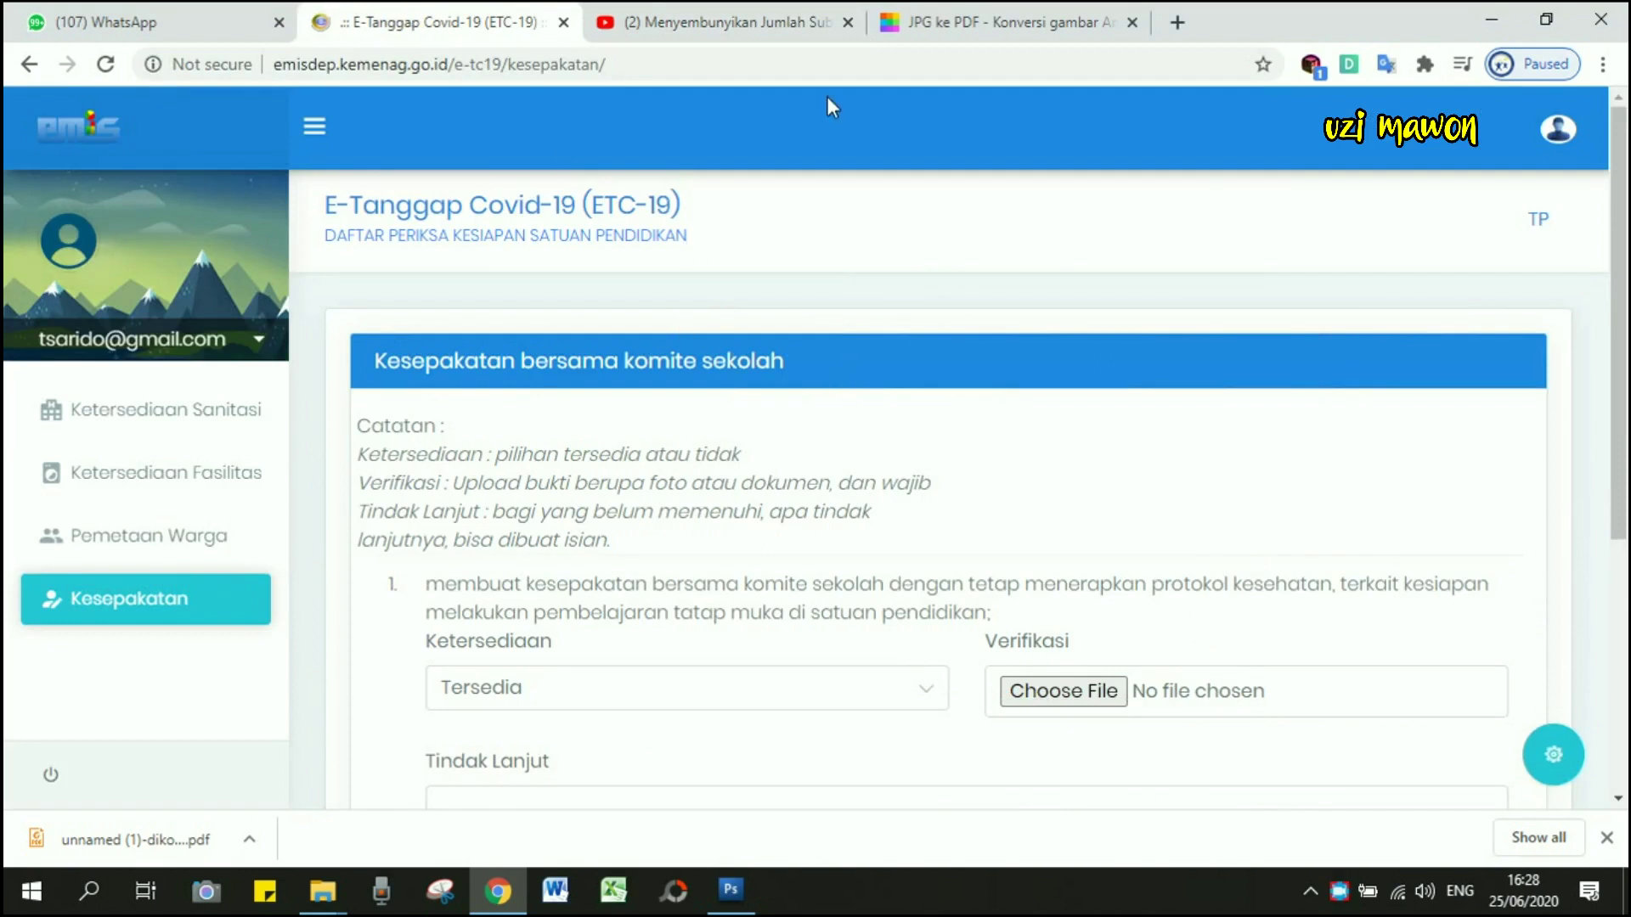
pyautogui.click(1487, 14)
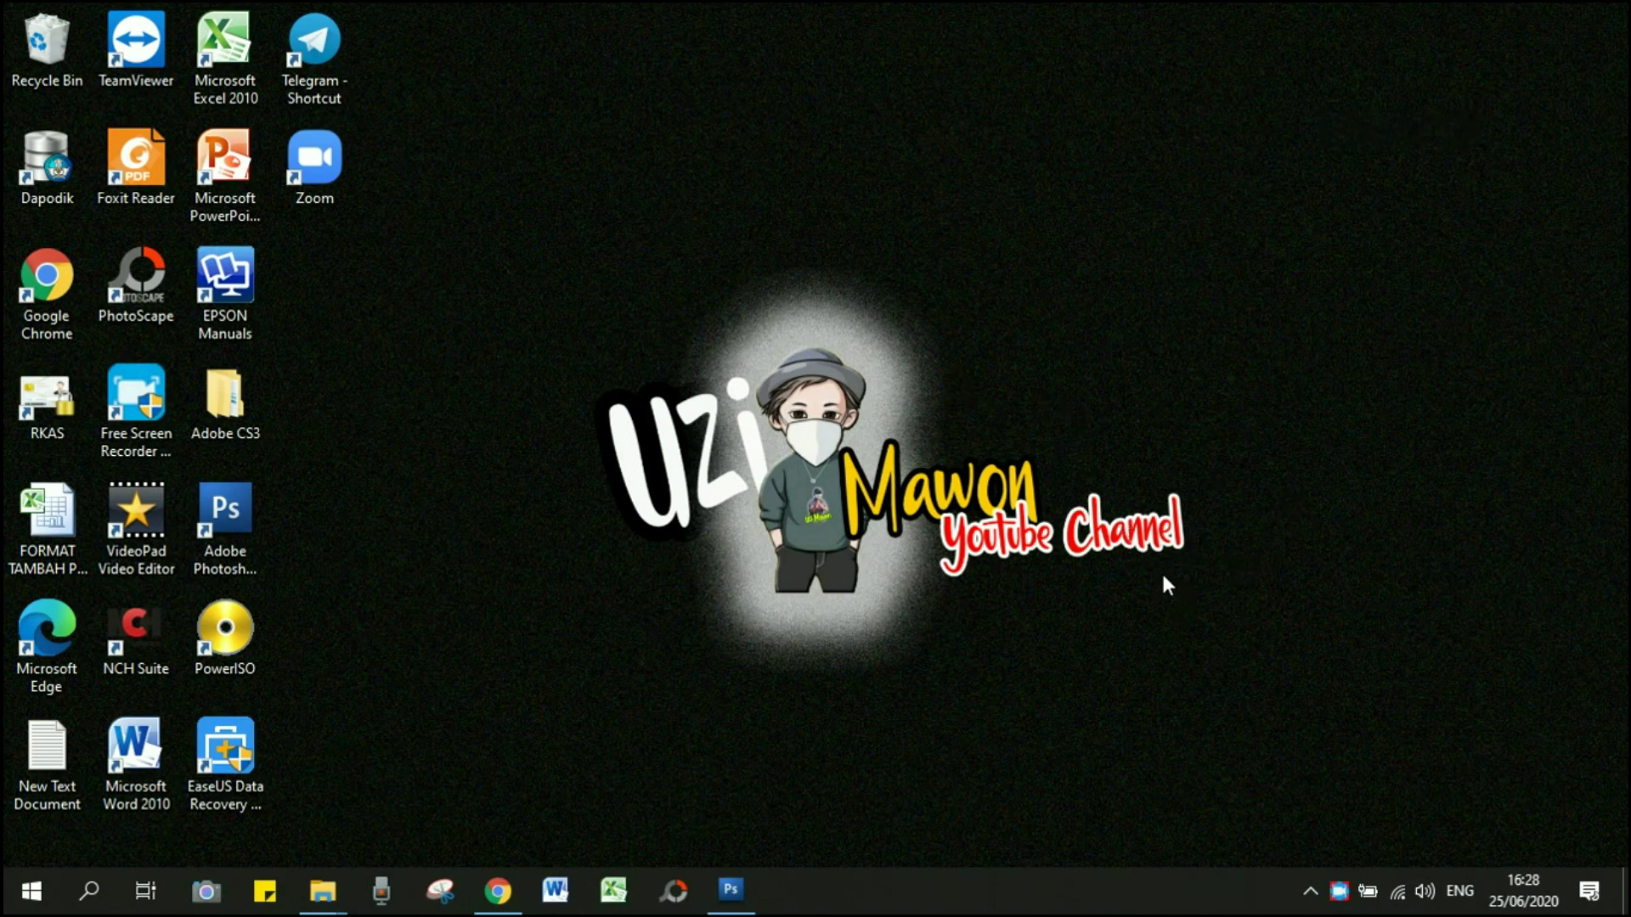
pyautogui.click(1338, 892)
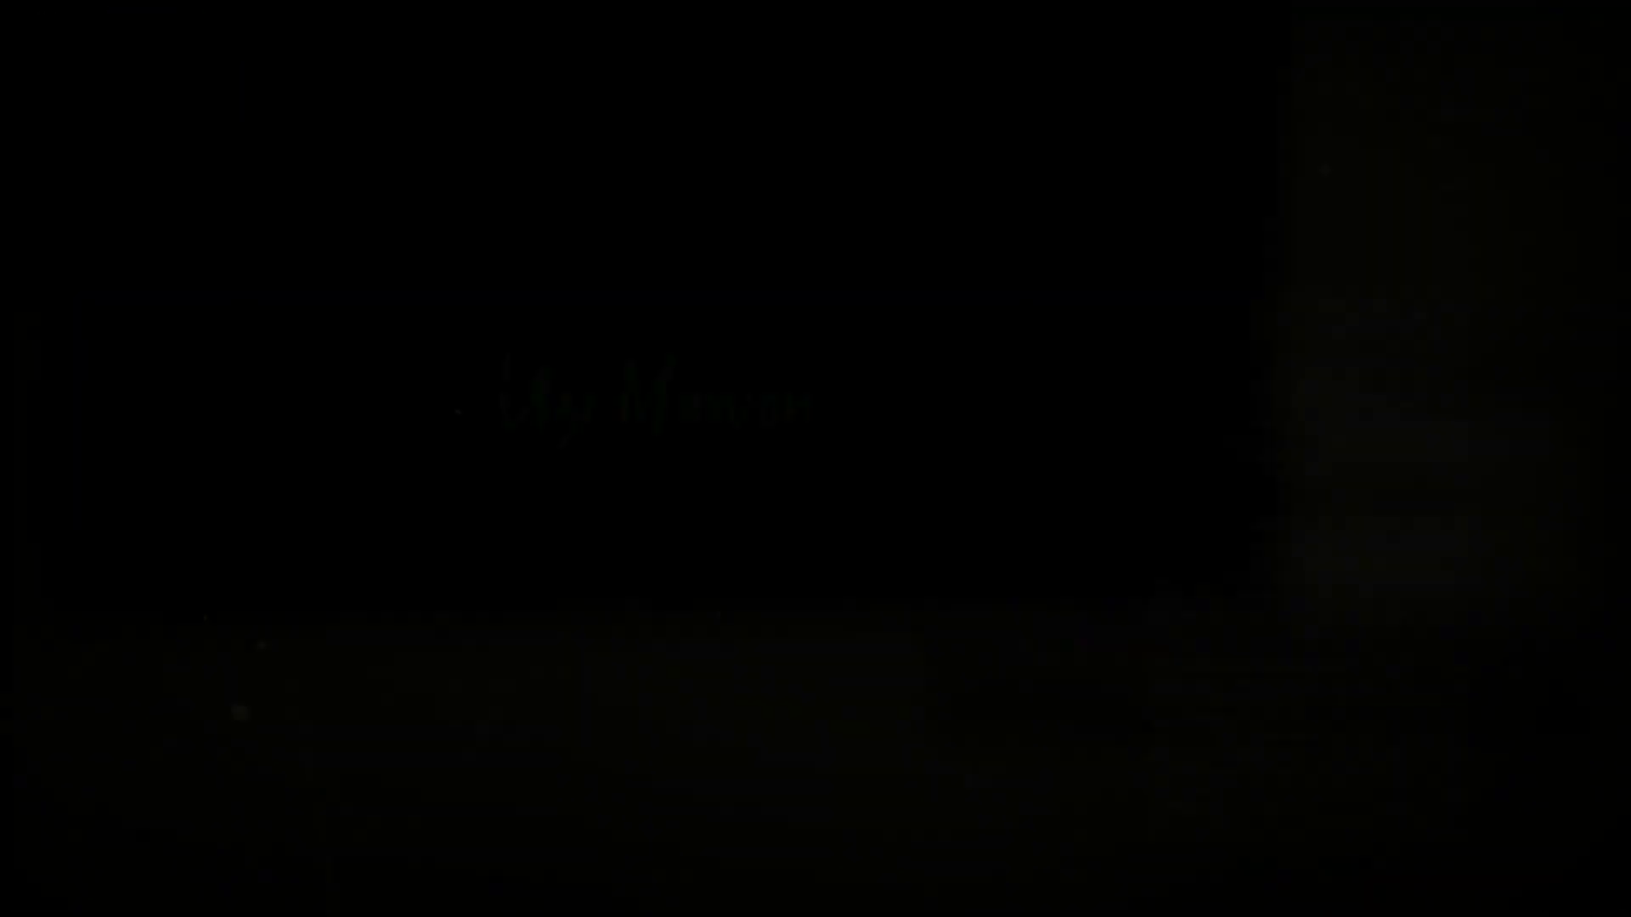